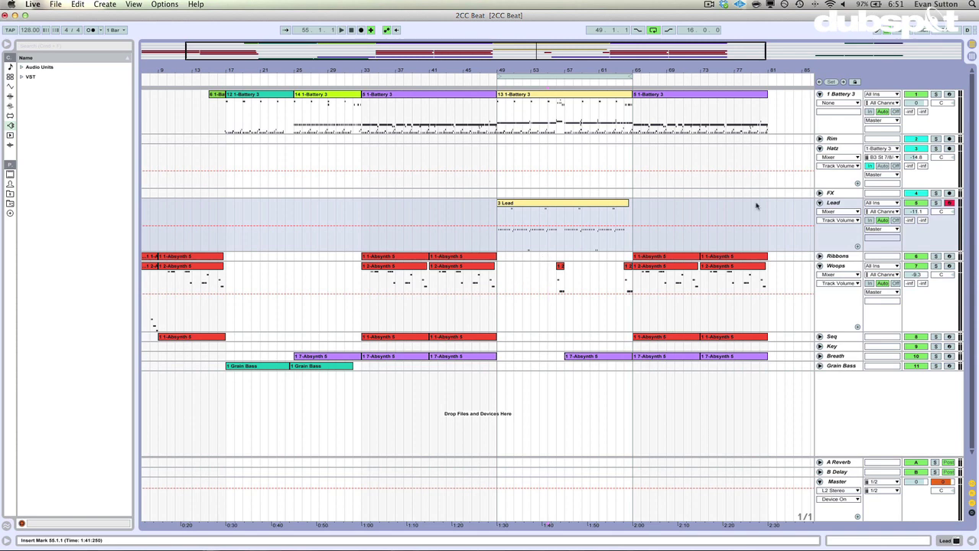
Step: Mute the Lead track, show its devices, and play the looped section from bar 49 without the lead
click(915, 202)
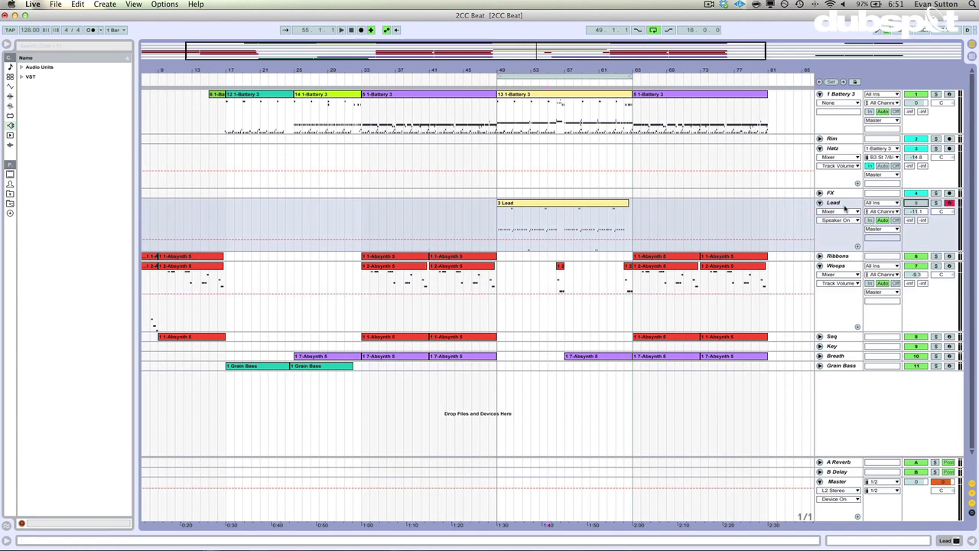
double_click(845, 203)
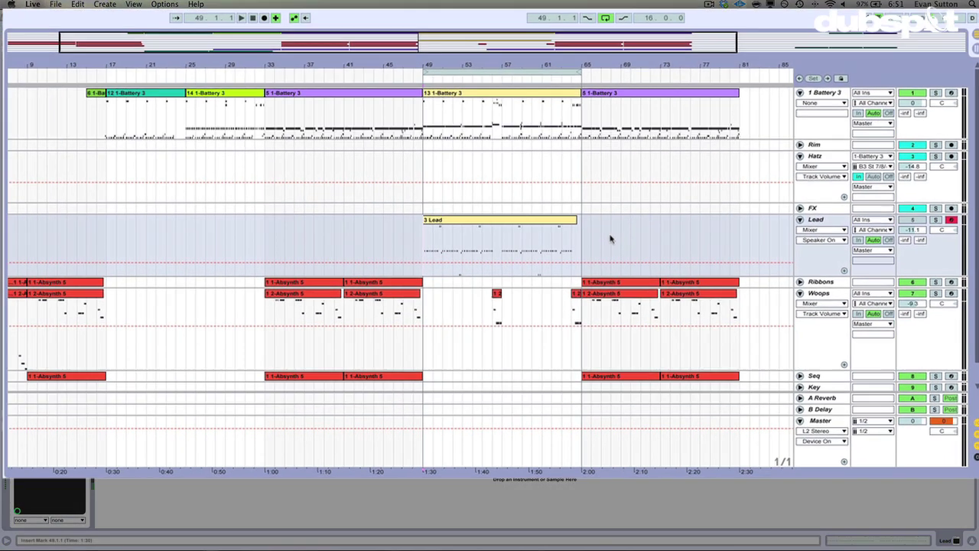
key(space)
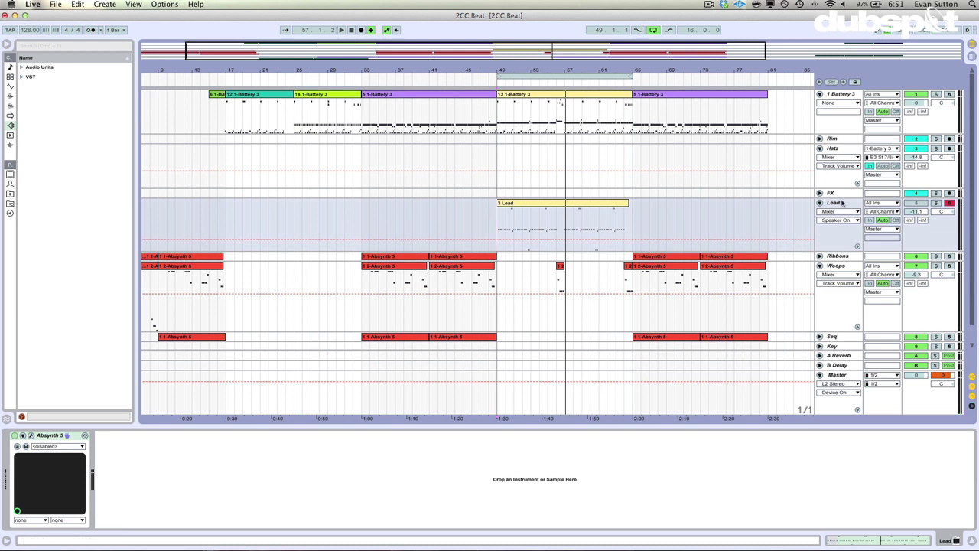
Step: Unmute the Lead track and solo it
click(840, 203)
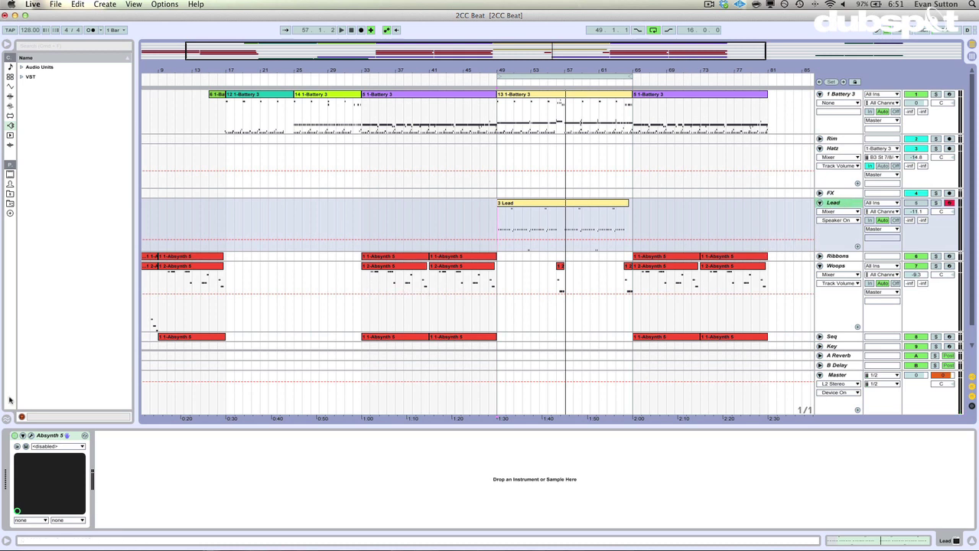
click(920, 204)
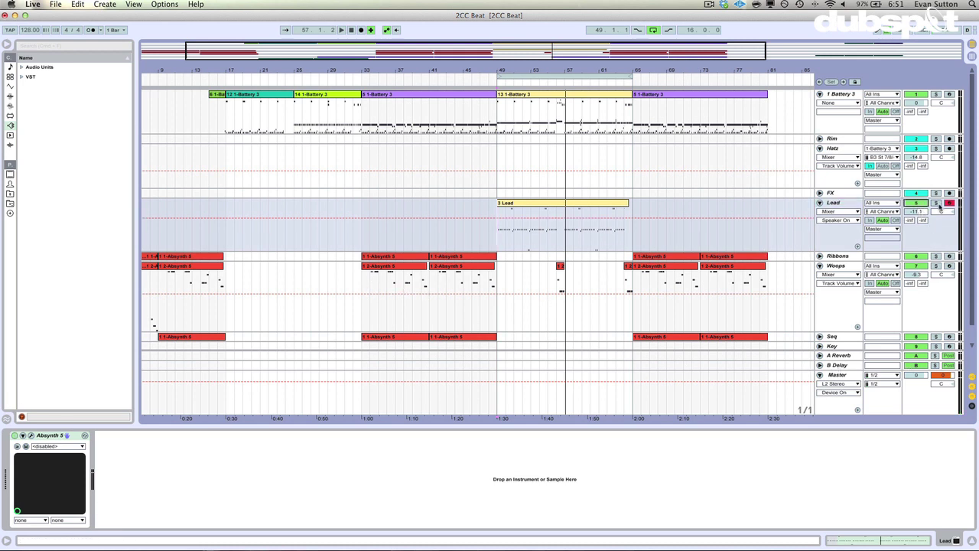
click(936, 204)
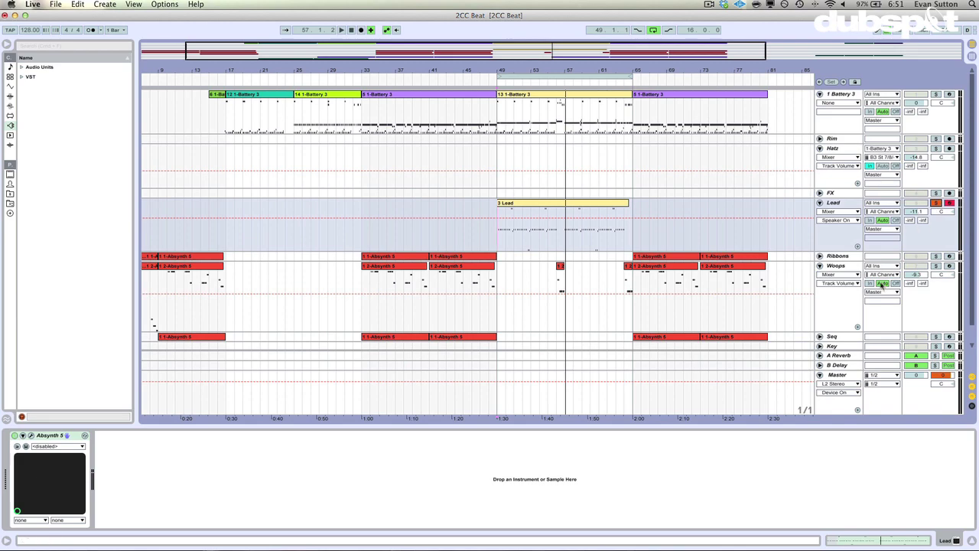
Step: Open the Lead track's Absynth 5 editor on its Patch page and move the window clear of the Lead clip
click(31, 435)
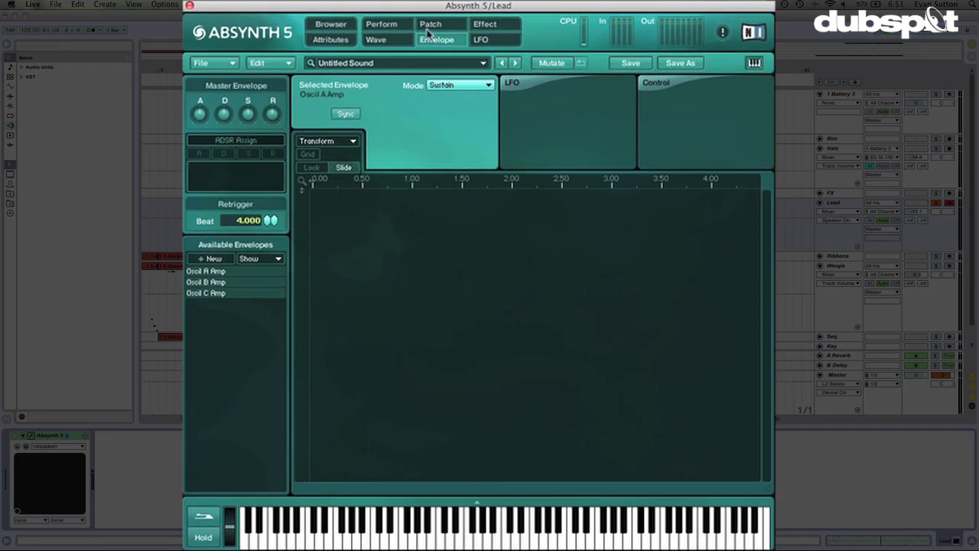
click(428, 29)
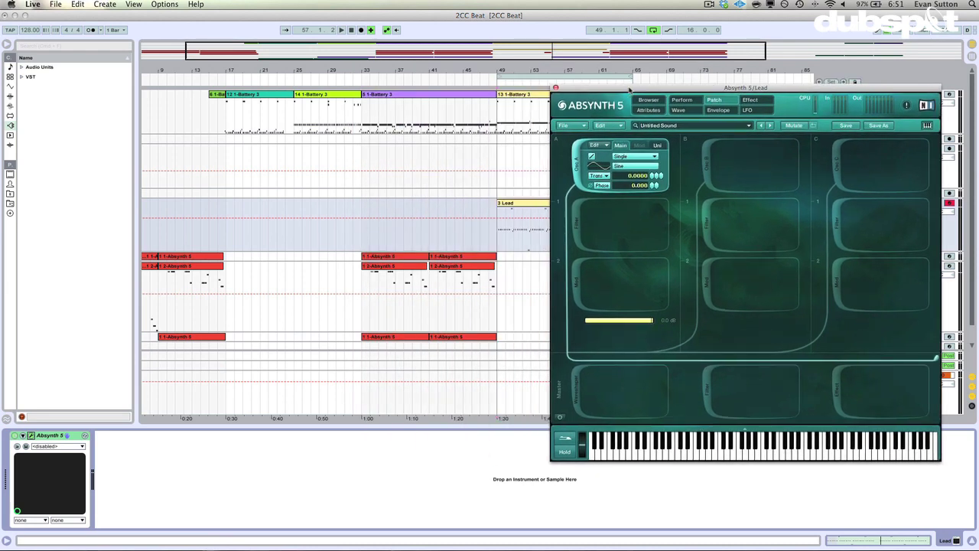
drag(629, 89, 673, 89)
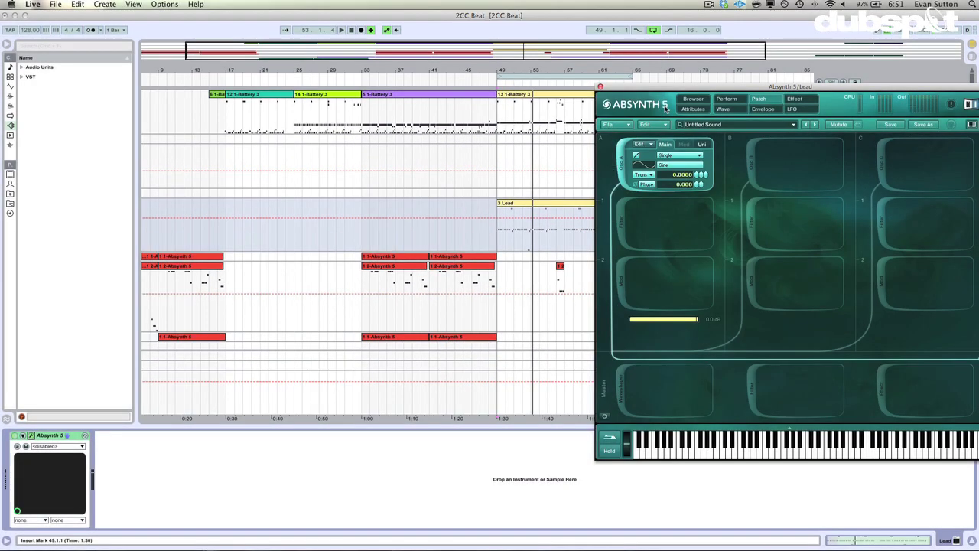
Step: Set Oscillator A's waveform to Saw_real and move the plug-in window so the track mixer controls are accessible
click(680, 166)
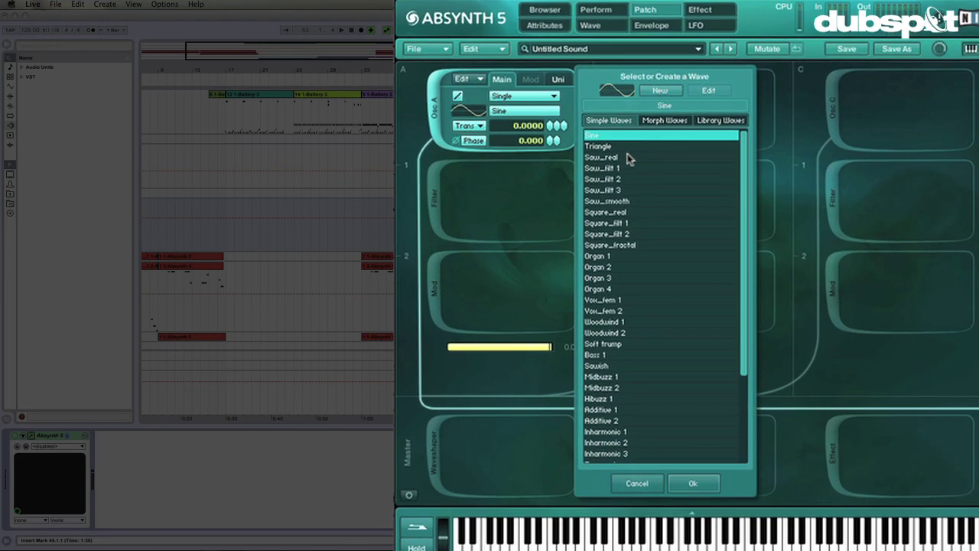
double_click(626, 157)
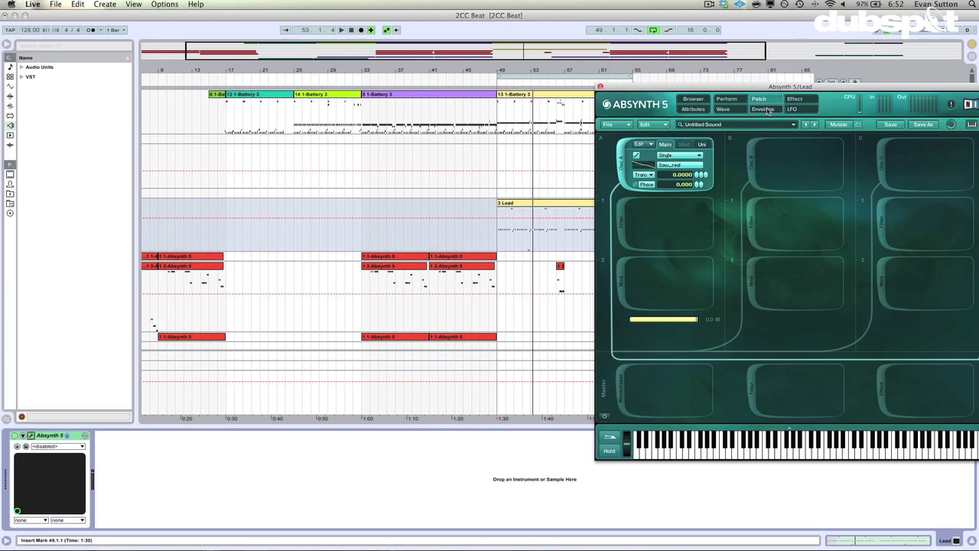
drag(757, 86, 541, 60)
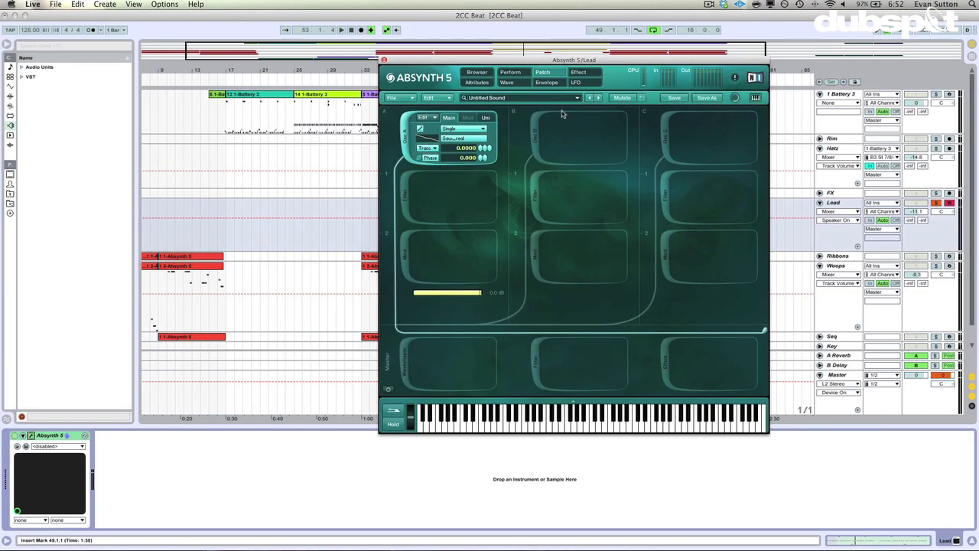
Step: Limit the patch's polyphony to 1 voice on the Perform page and lower the Lead track's volume to -12.2
click(508, 72)
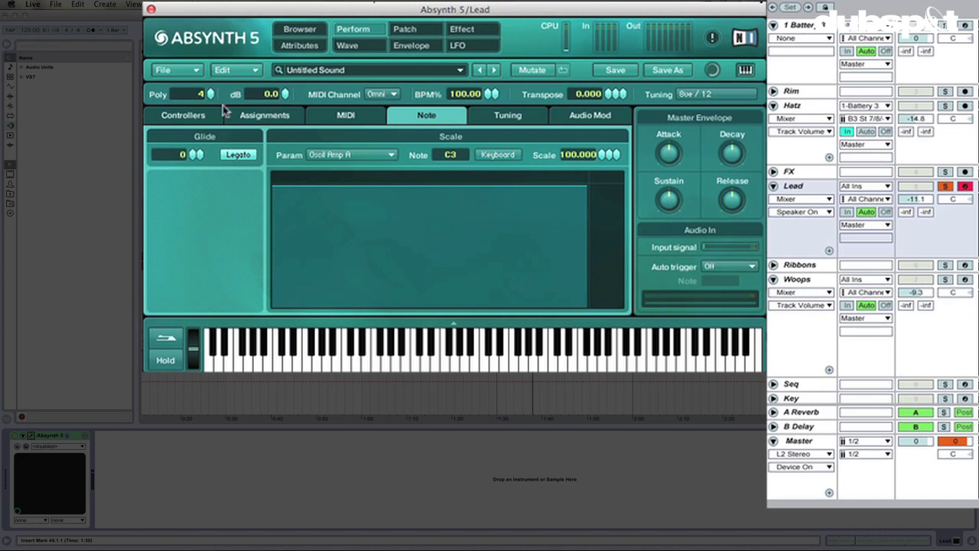
drag(211, 94, 201, 306)
drag(916, 198, 910, 205)
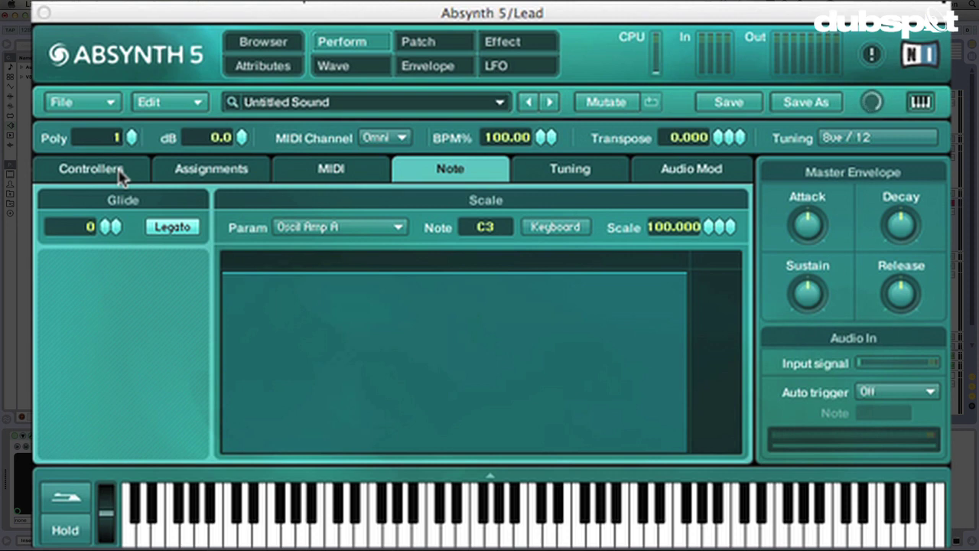
Step: Set the patch's Glide to 62 and turn its Legato option off
click(189, 238)
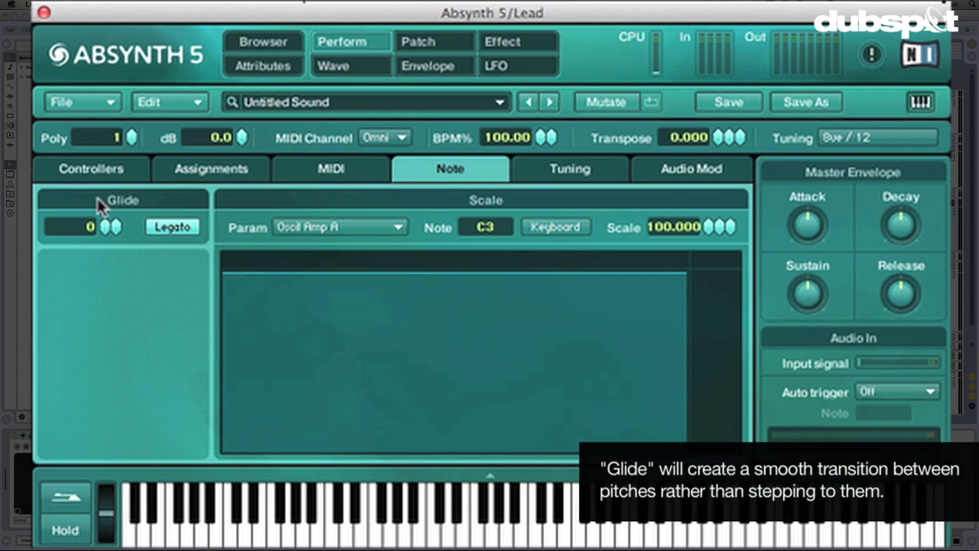
drag(97, 225, 107, 197)
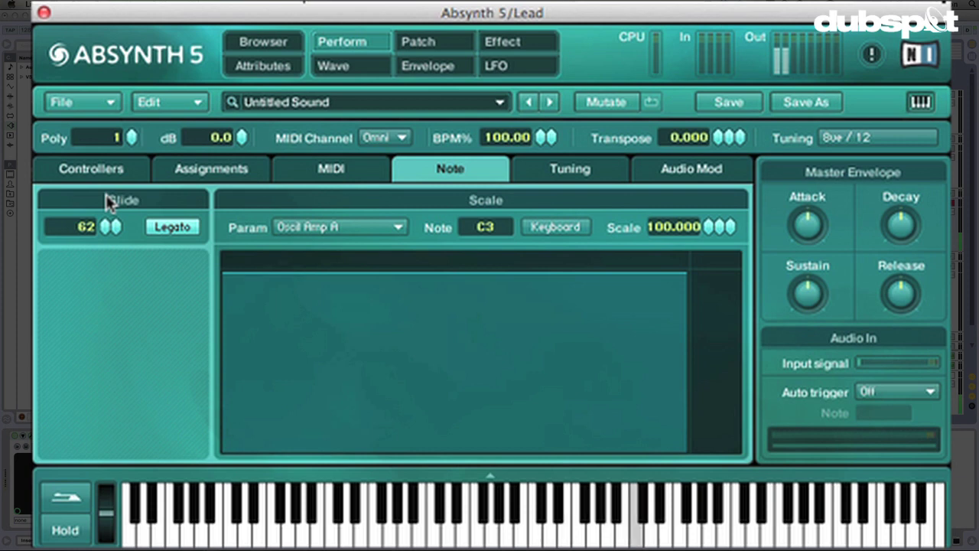
click(184, 233)
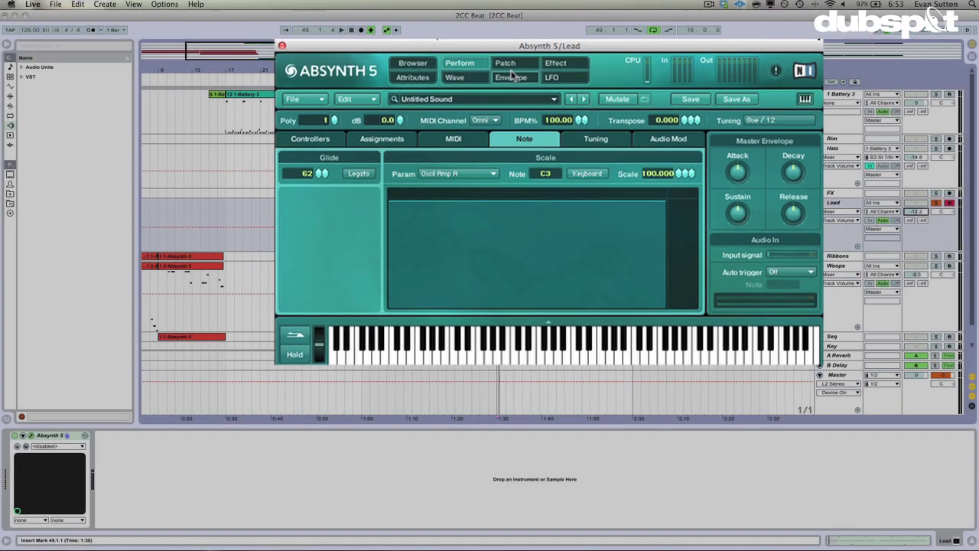
Step: Lengthen the release of the Oscil A Amp envelope to about 1.89 seconds with a nearly straight slope of about 0.98
click(511, 77)
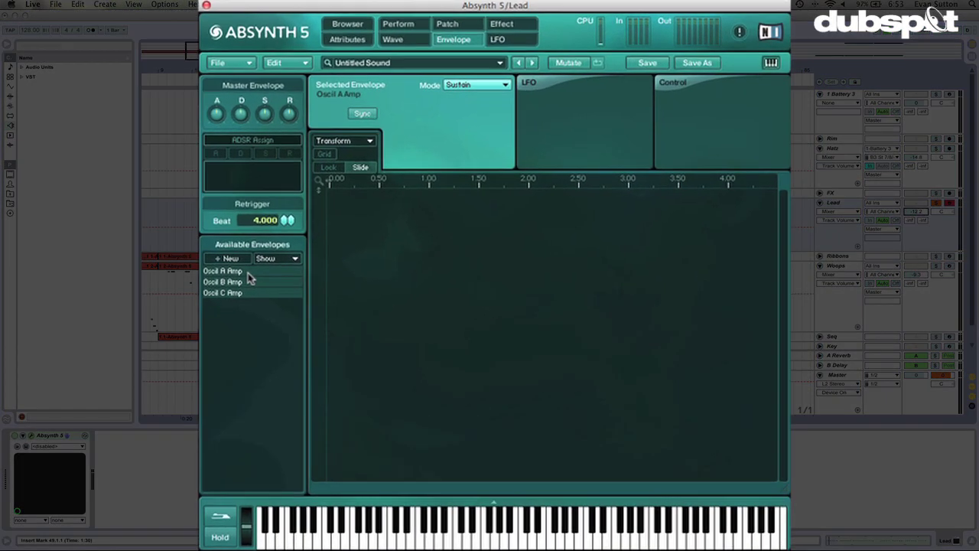
click(405, 234)
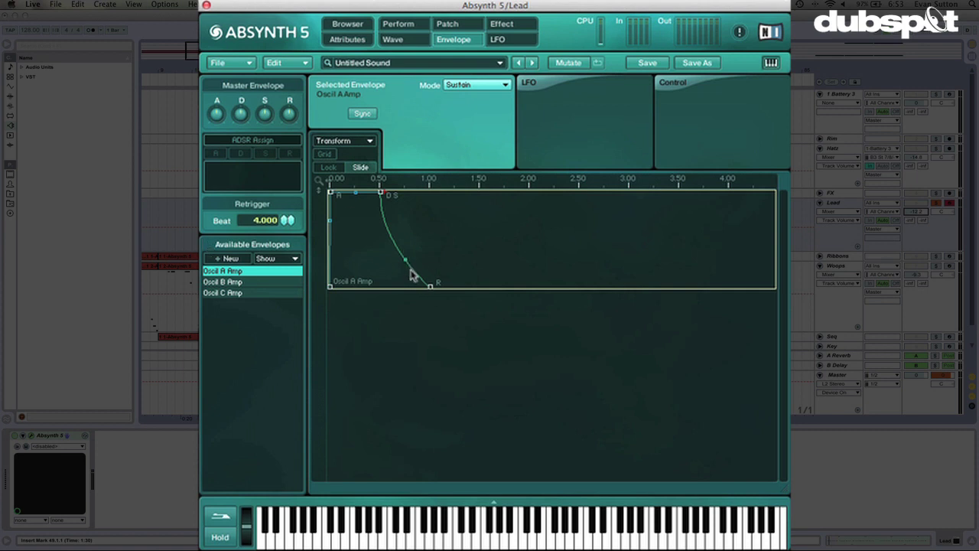
drag(430, 286, 548, 306)
drag(470, 264, 481, 244)
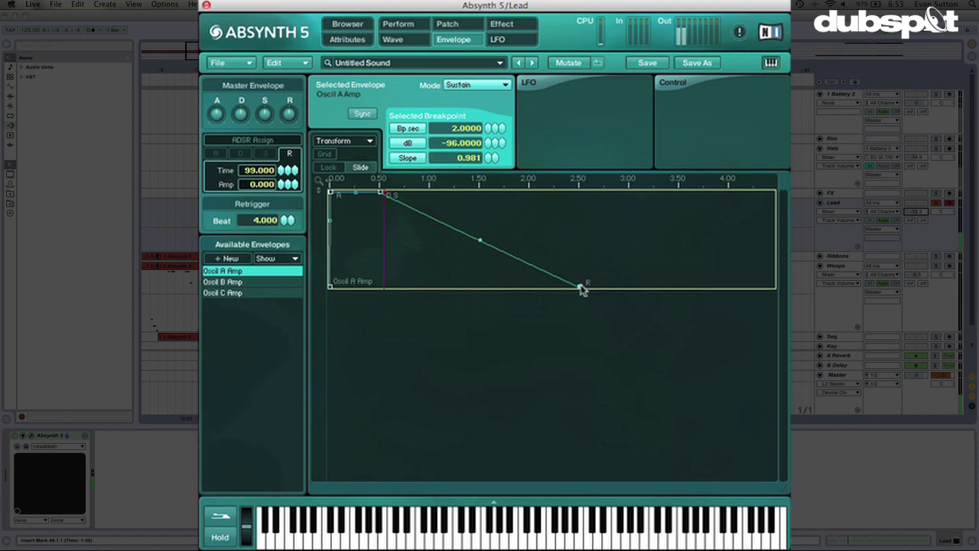
drag(581, 283, 569, 286)
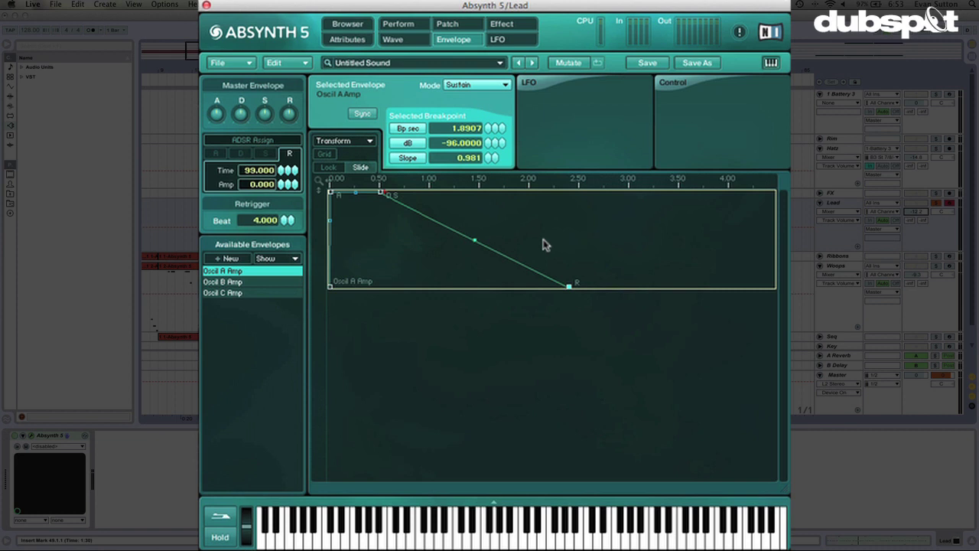
Step: Enable channel A's LPF 4 Pole filter with a 22000 Hz cutoff, switching it off and on again to compare
click(449, 24)
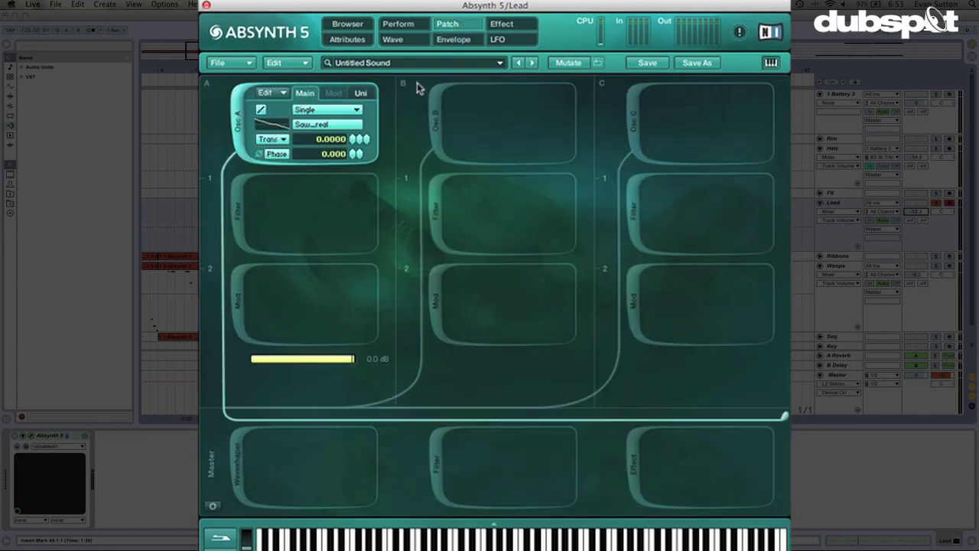
click(240, 236)
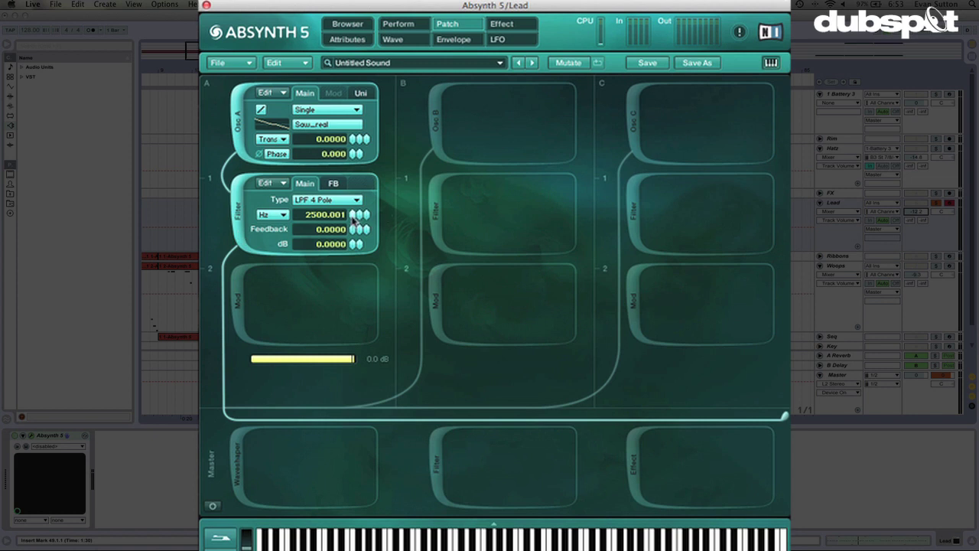
drag(365, 220, 360, 115)
click(240, 222)
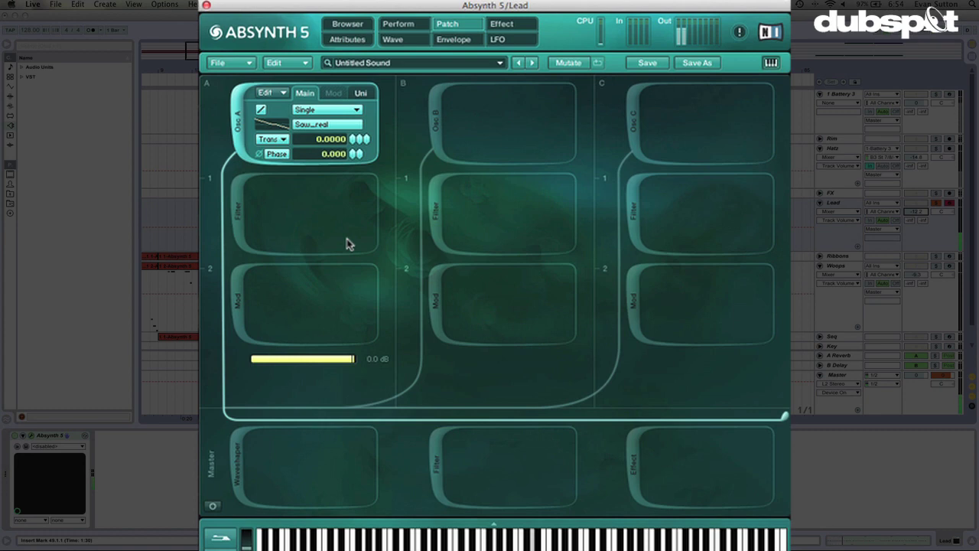
click(240, 225)
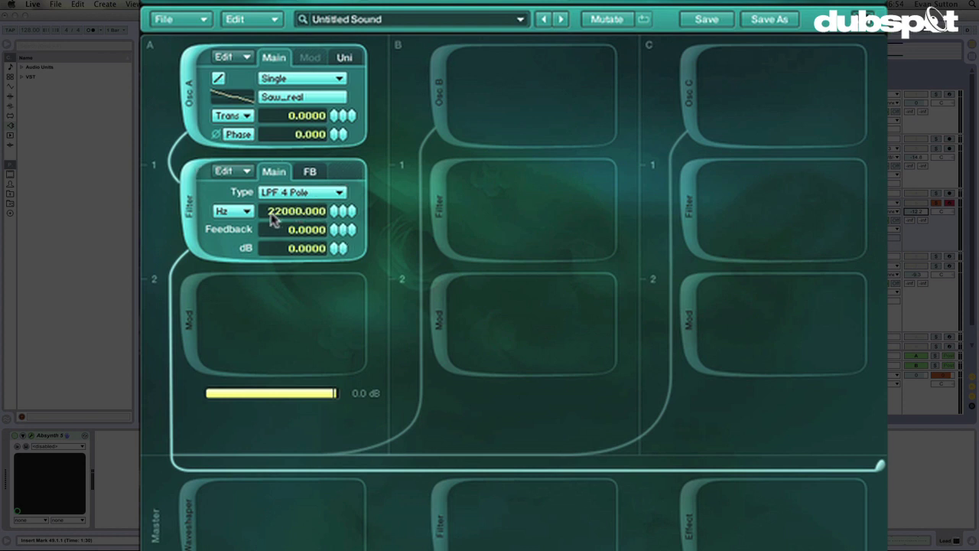
Step: Create an envelope for the filter's cutoff frequency with a 20 Hz start, instant attack, and release to 20 Hz in about 0.36 seconds
right_click(272, 219)
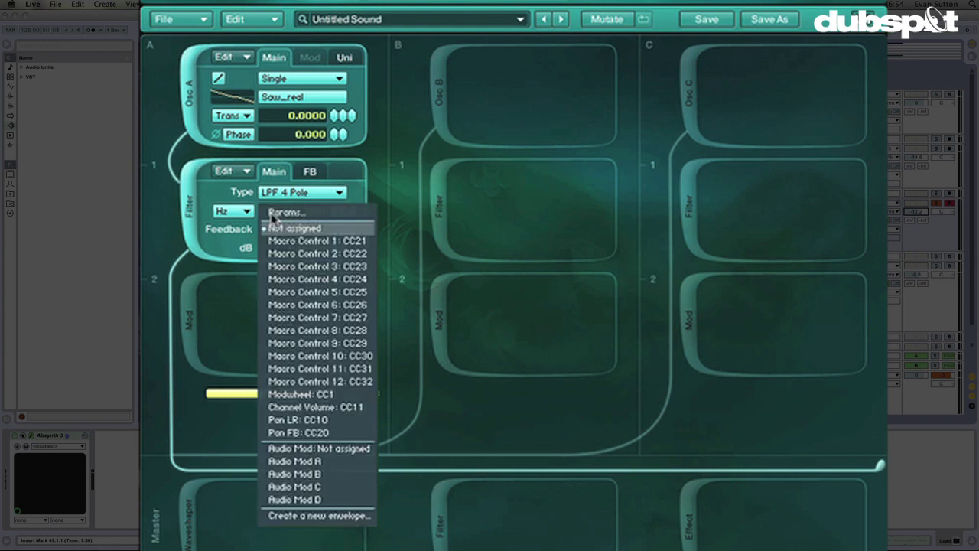
click(363, 516)
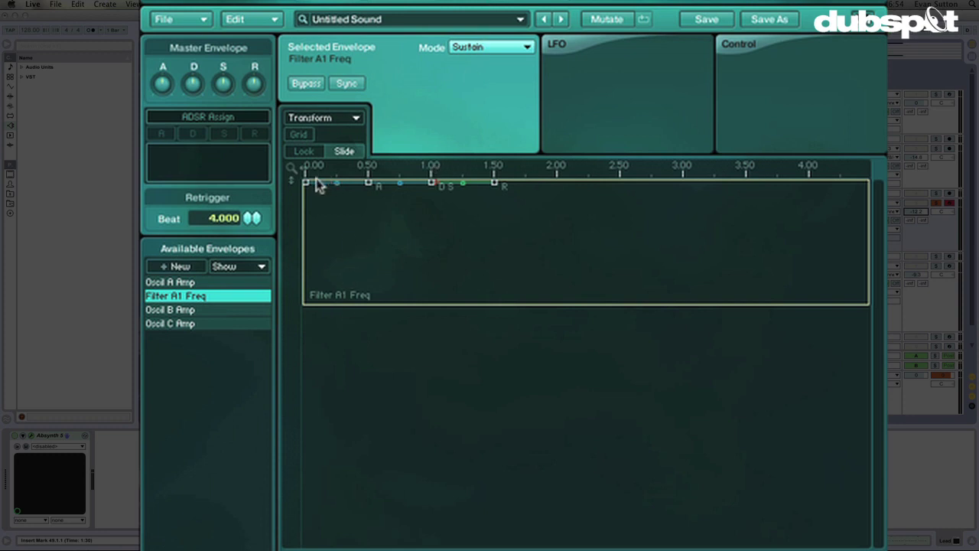
drag(307, 184, 305, 301)
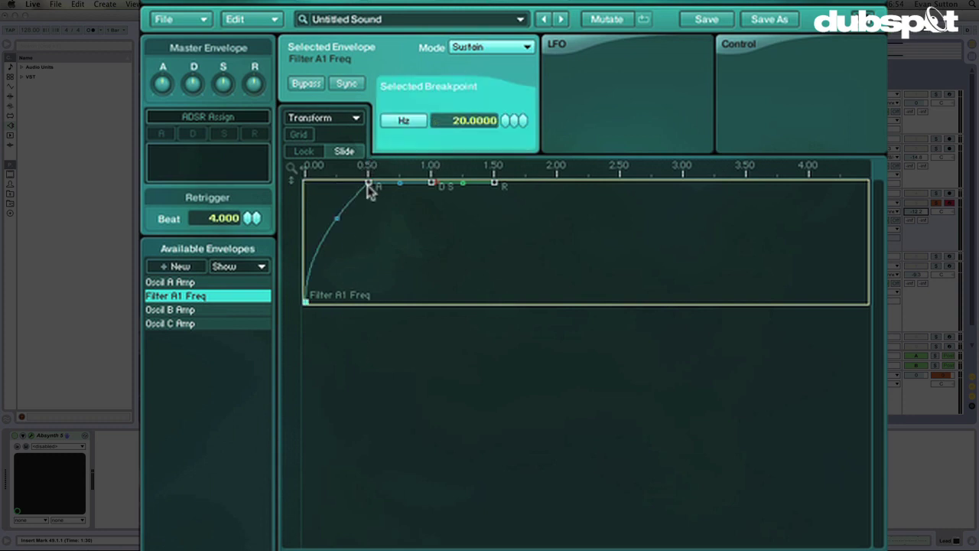
drag(370, 184, 212, 171)
drag(437, 188, 419, 384)
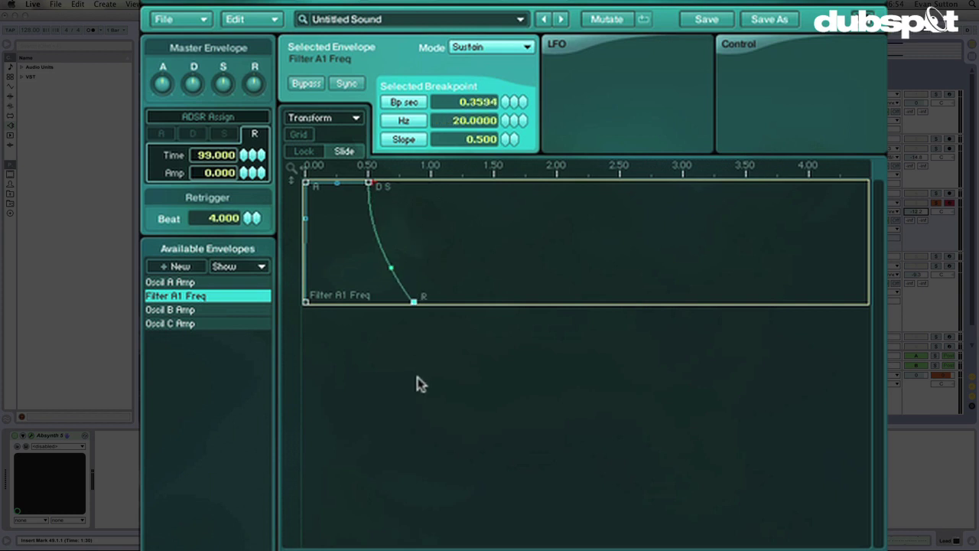
Step: Shape the Filter A1 Freq envelope with a 0.30-second decay to about 450 Hz and a 1.63-second release with slope about 1.35
drag(369, 184, 346, 243)
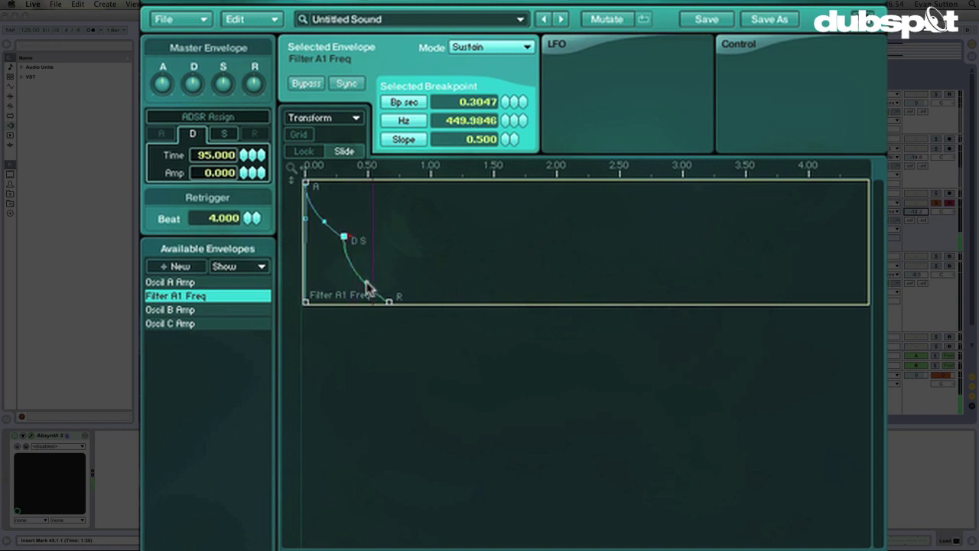
drag(389, 301, 549, 356)
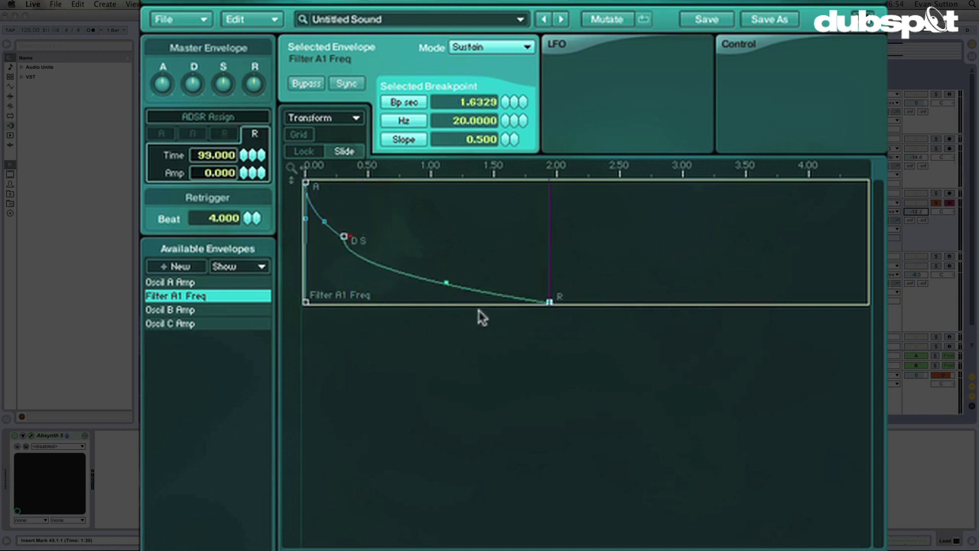
mouse_move(451, 284)
mouse_down()
mouse_move(454, 260)
mouse_move(439, 278)
mouse_move(446, 266)
mouse_up()
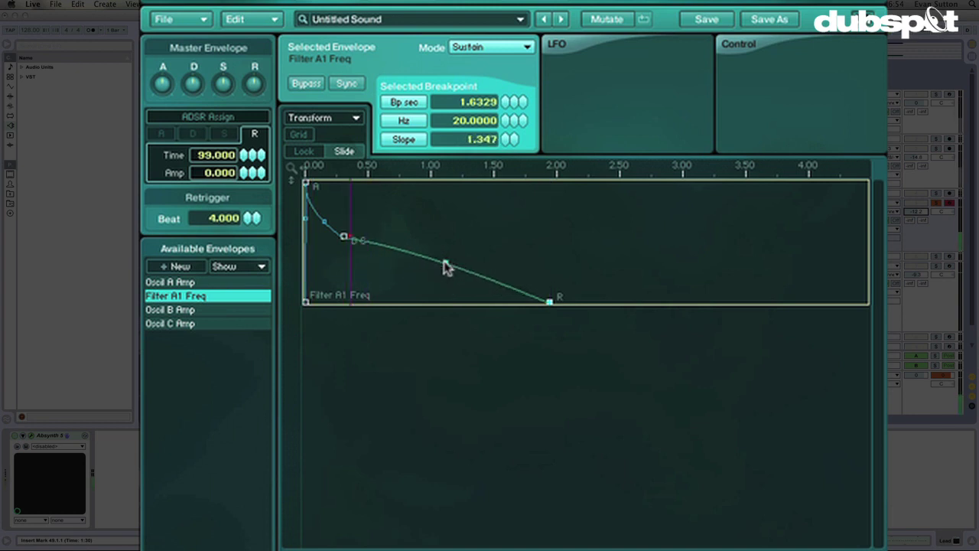
Step: Shorten the filter envelope's decay to about 0.16 seconds, ending near 393 Hz, and set the release slope to about 0.74
drag(343, 236, 328, 223)
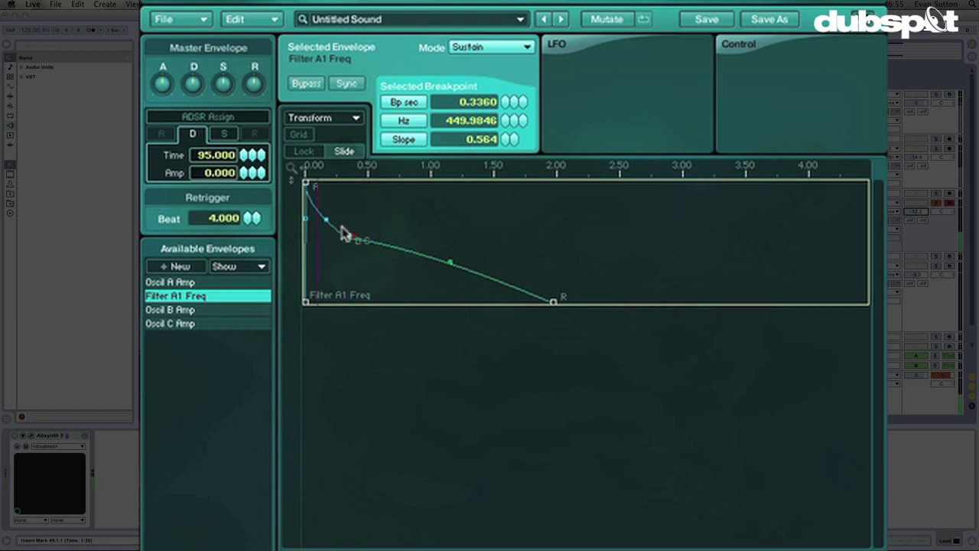
mouse_move(327, 223)
mouse_down()
mouse_move(367, 249)
mouse_move(430, 252)
mouse_move(533, 236)
mouse_move(566, 188)
mouse_move(397, 299)
mouse_move(330, 263)
mouse_move(328, 241)
mouse_up()
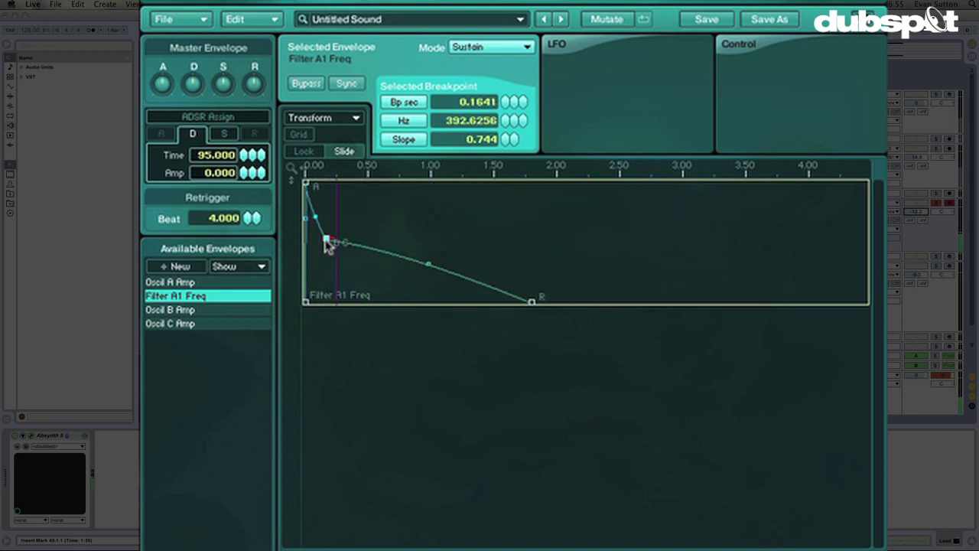
drag(429, 271, 426, 285)
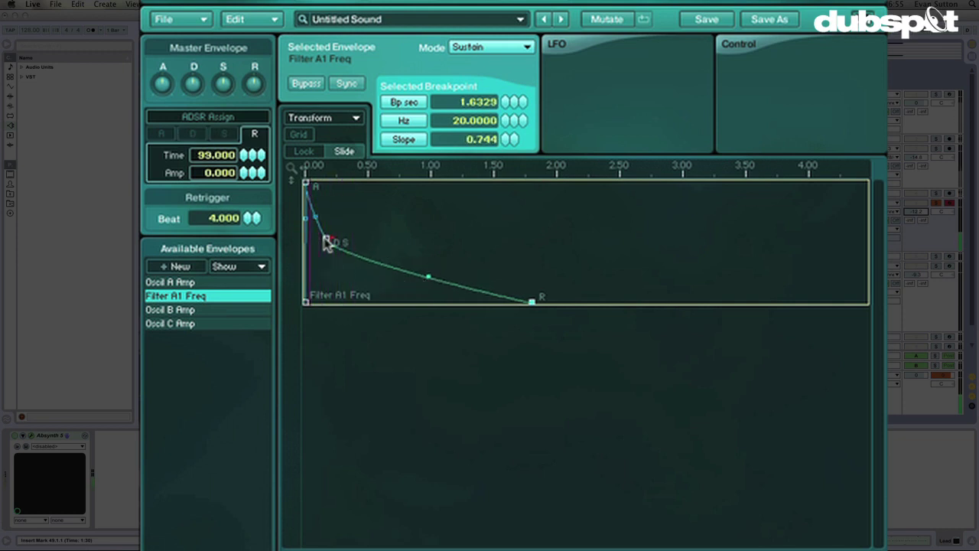
Step: Shorten the filter envelope's decay to 0.125 seconds at about 1535 Hz and unsolo the Lead track to hear it in the mix
drag(325, 241, 322, 220)
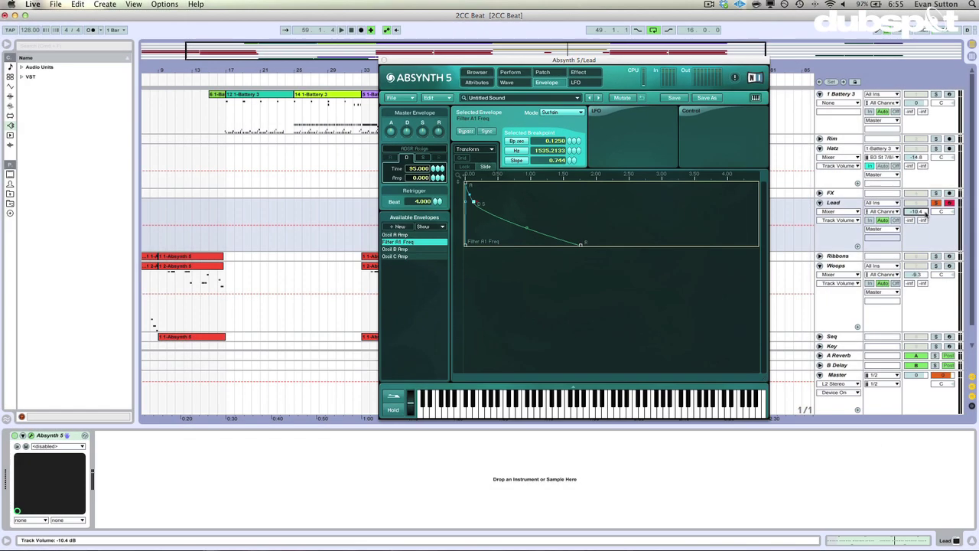
click(936, 202)
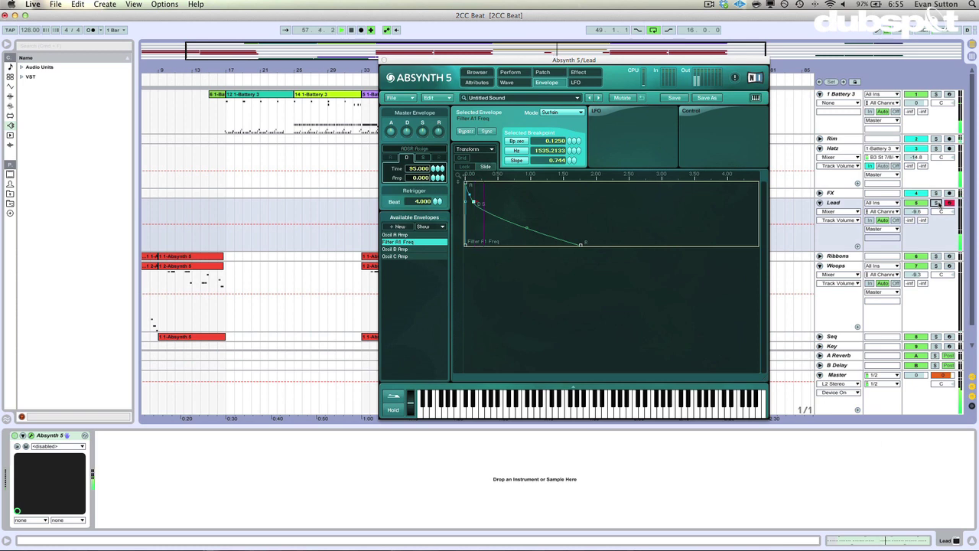
key(space)
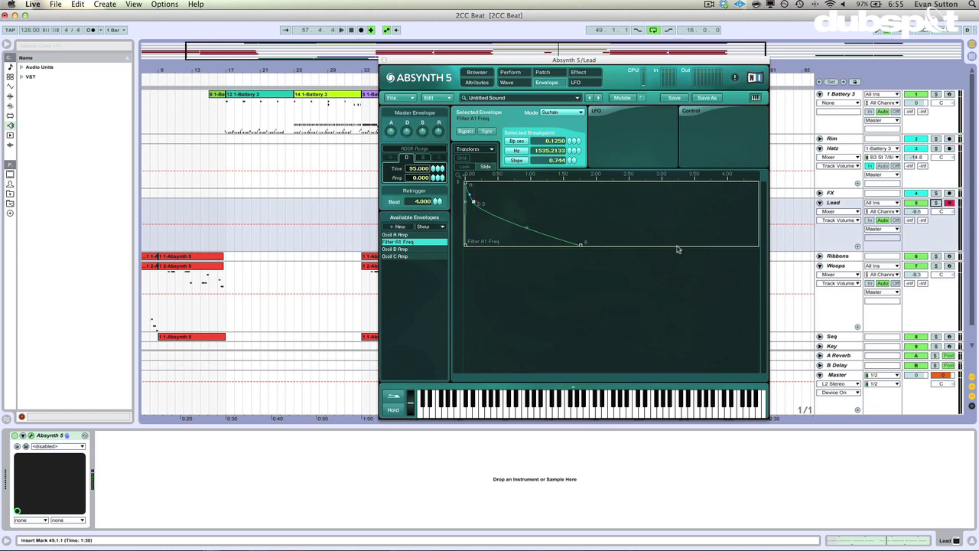
Step: Raise the feedback of channel A's LPF 4 Pole filter to 0.43
click(542, 72)
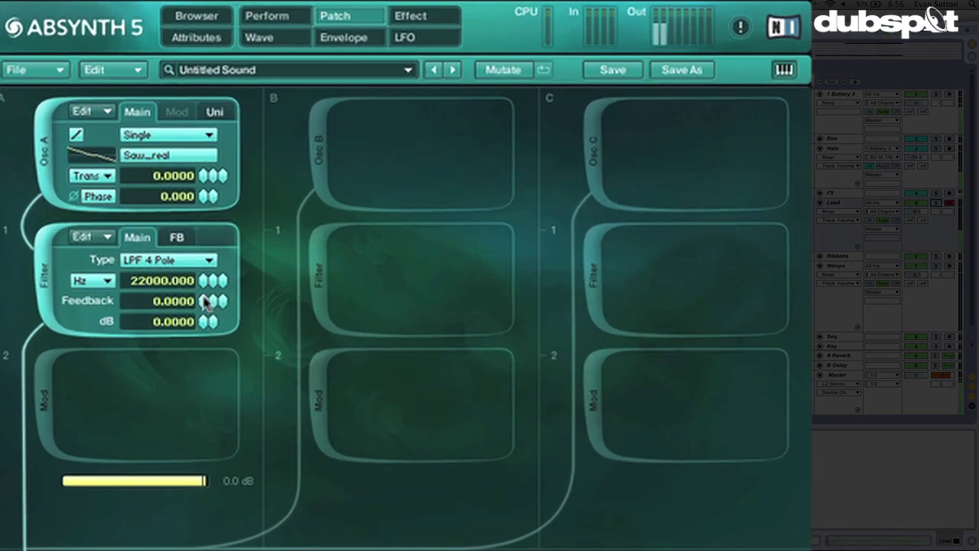
drag(358, 233, 355, 201)
drag(203, 303, 210, 439)
drag(208, 301, 209, 287)
drag(206, 303, 216, 232)
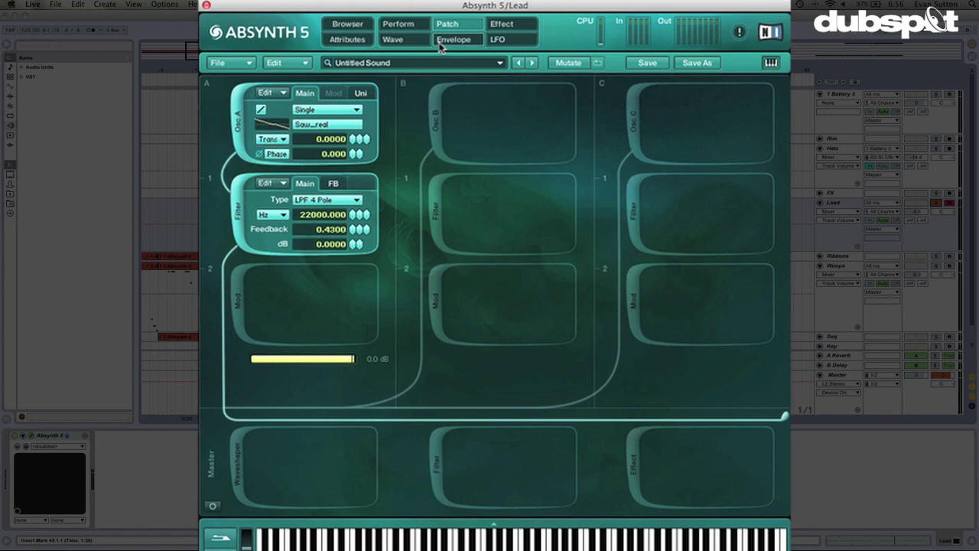
Step: Switch Osc A to Double mode with Square_real as its main wave and set the filter feedback to 0.41
click(339, 113)
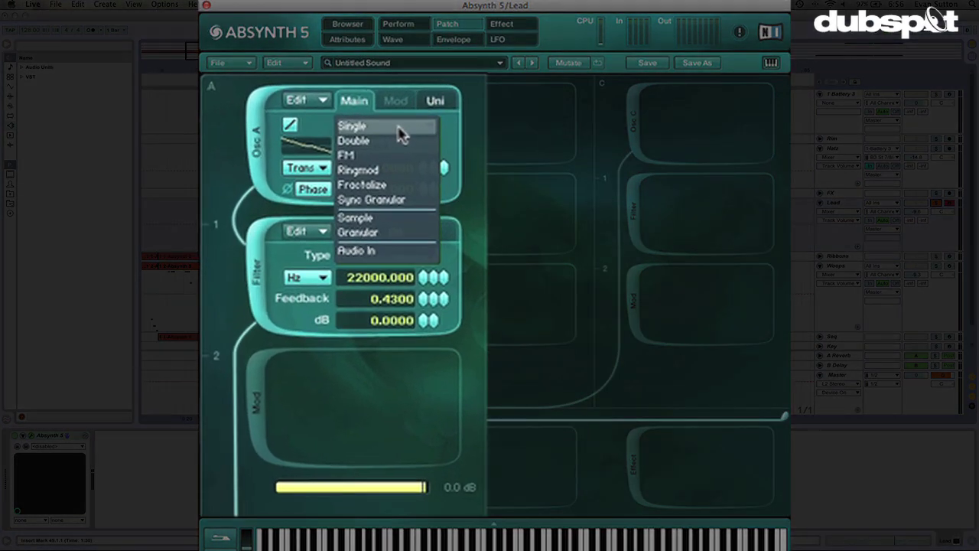
click(333, 123)
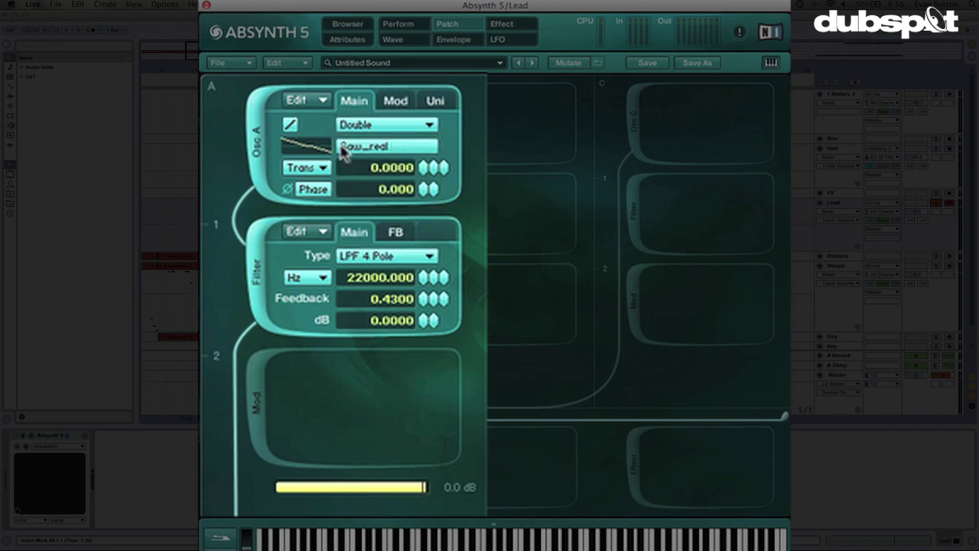
click(396, 100)
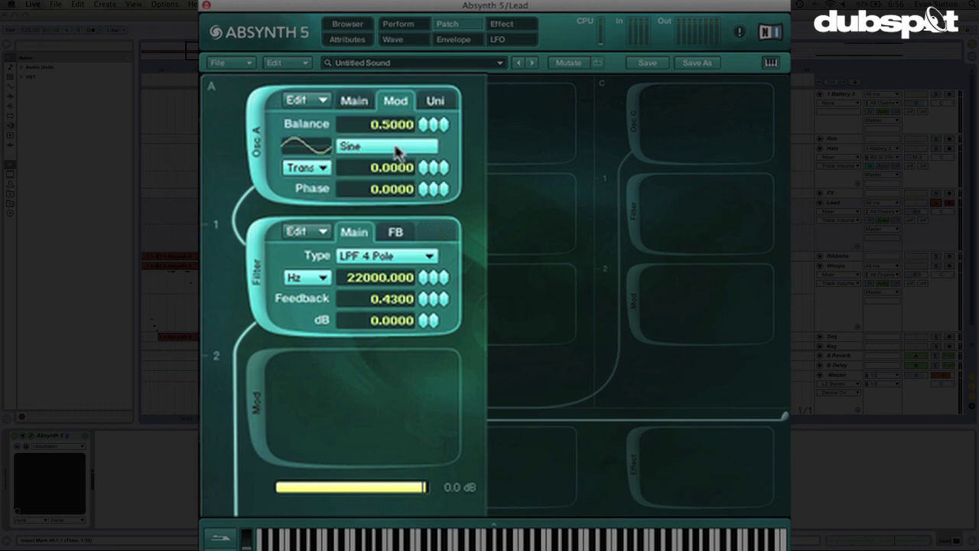
click(353, 100)
click(329, 125)
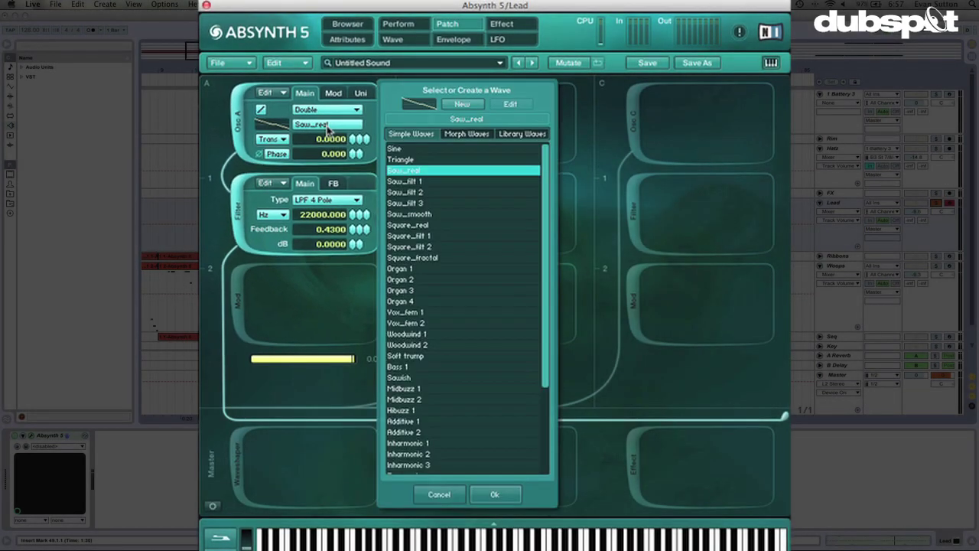
click(422, 227)
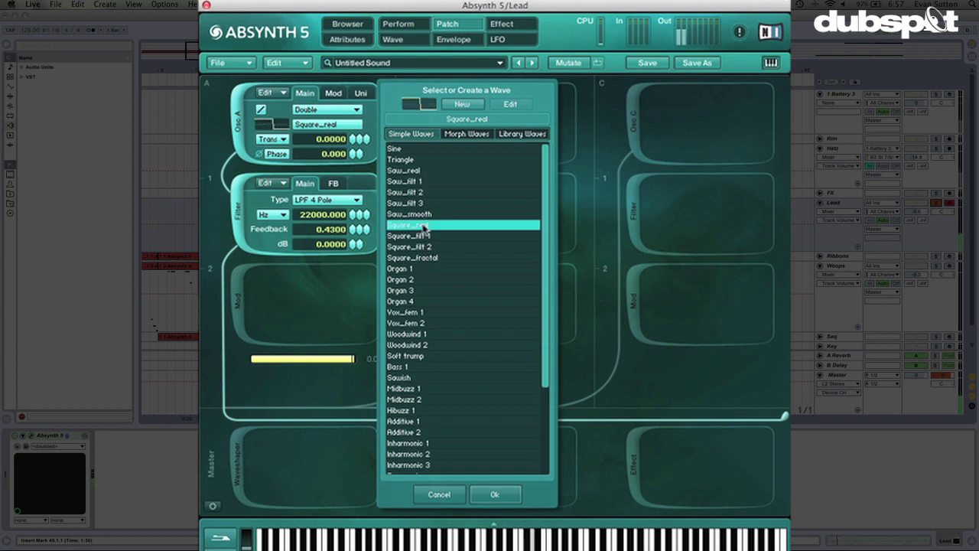
click(512, 495)
drag(353, 228, 352, 231)
Step: Set Osc A's Mod balance to 1.0 and choose the Formantique B morph wave, comparing it with Formantique A
click(280, 109)
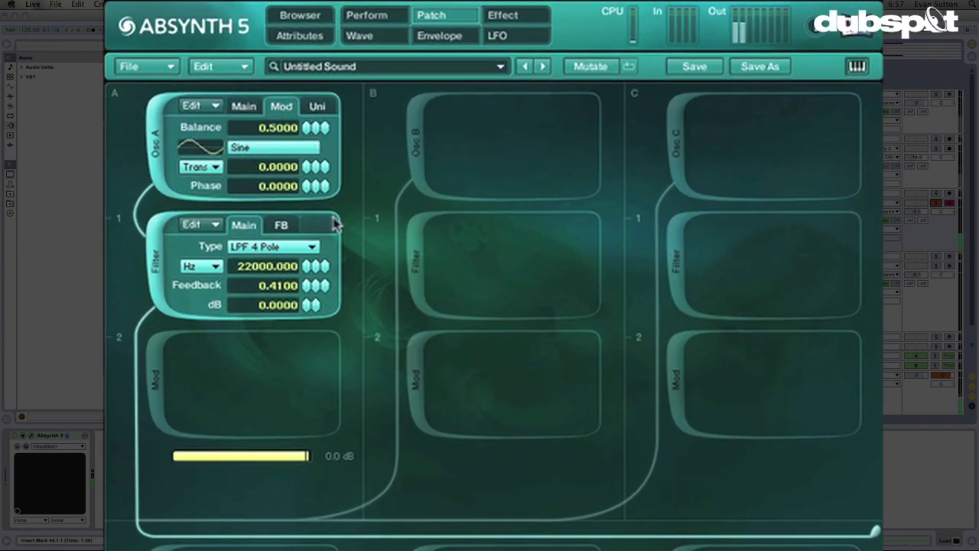
drag(302, 131, 306, 61)
click(259, 149)
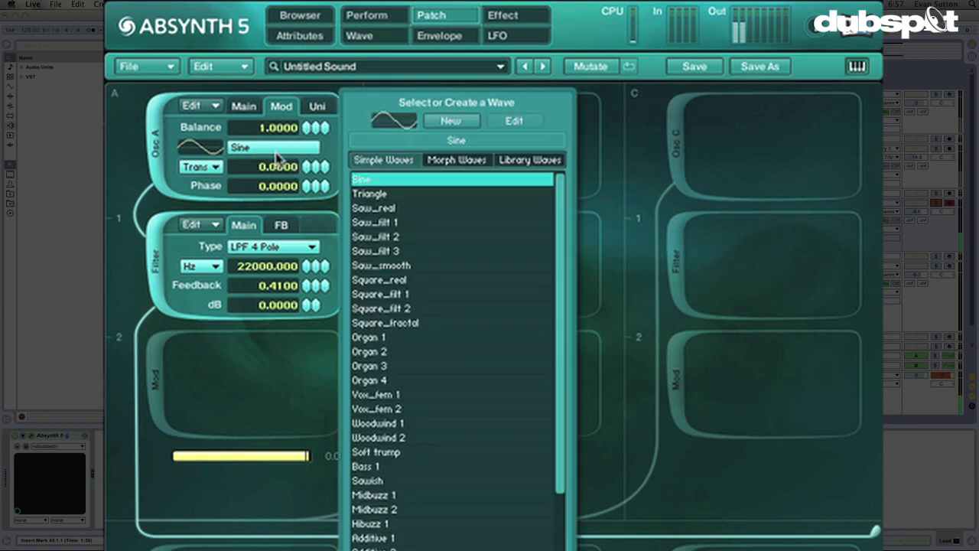
click(456, 159)
click(388, 223)
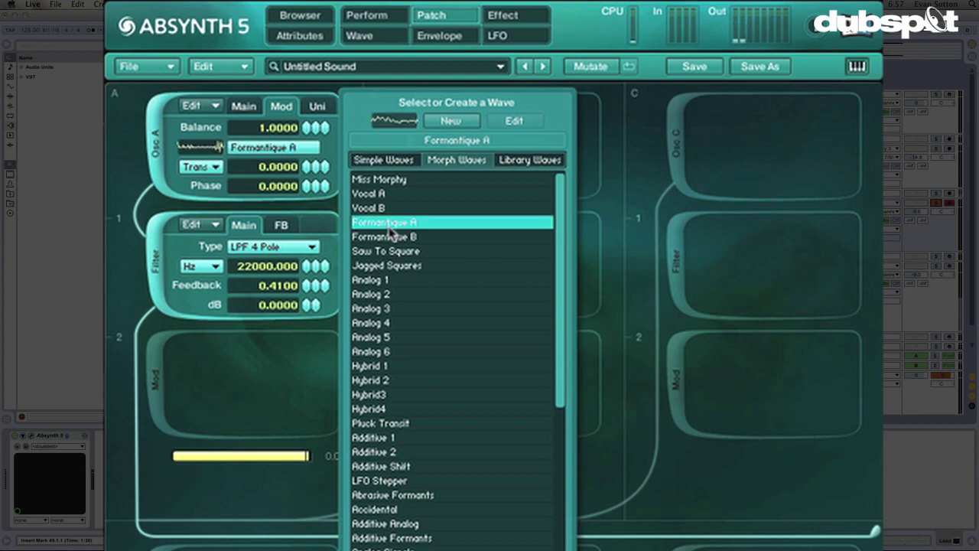
click(405, 237)
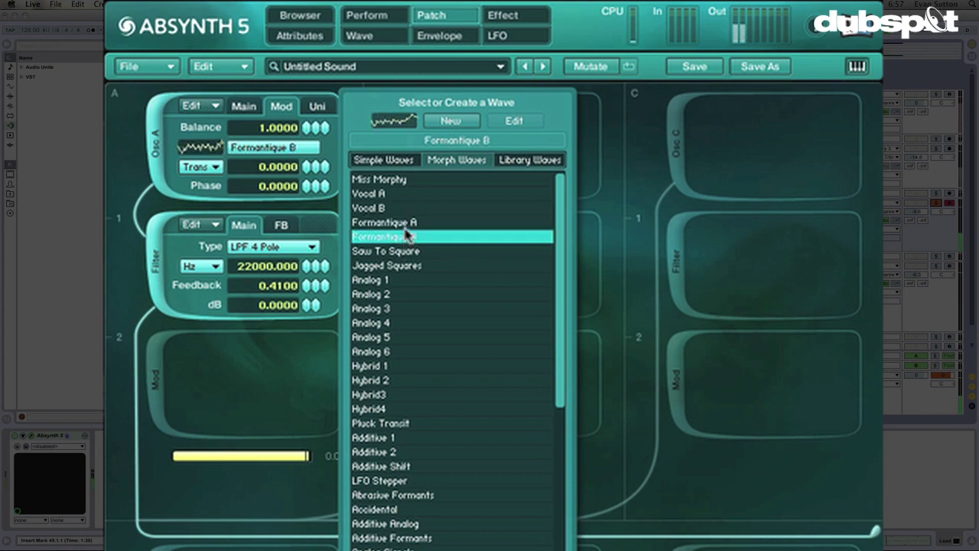
click(406, 224)
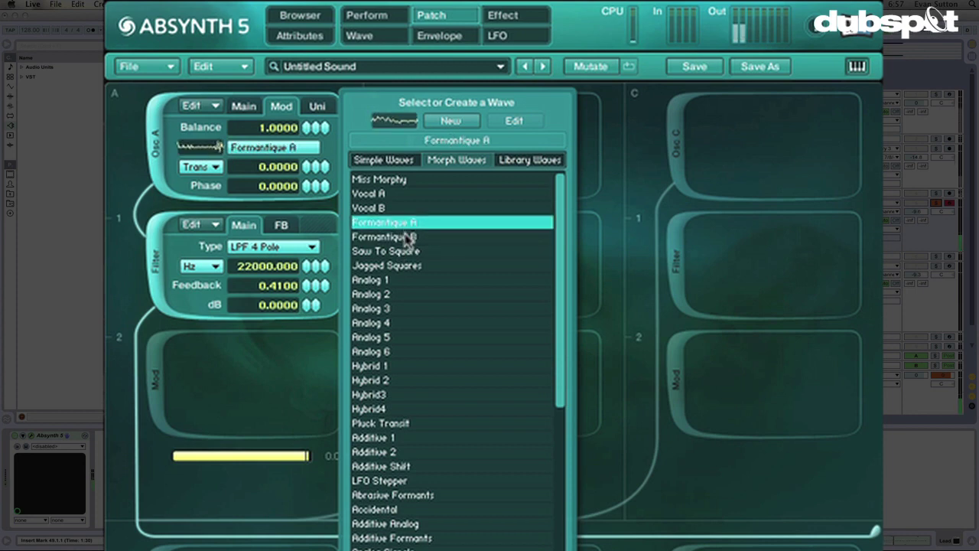
click(406, 236)
click(494, 494)
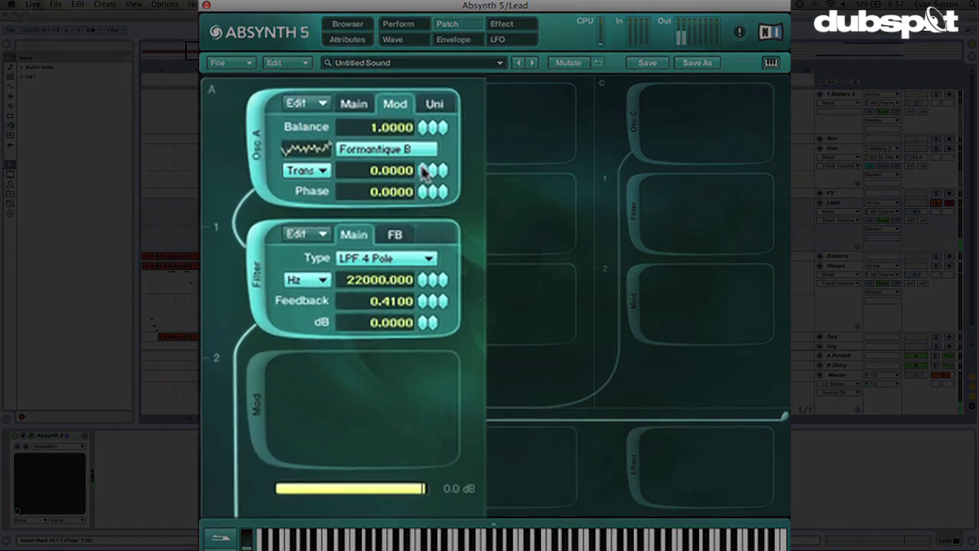
Step: Transpose Osc A's Mod wave to -12 and set its balance to 0.55
drag(354, 139, 352, 142)
drag(424, 178, 421, 190)
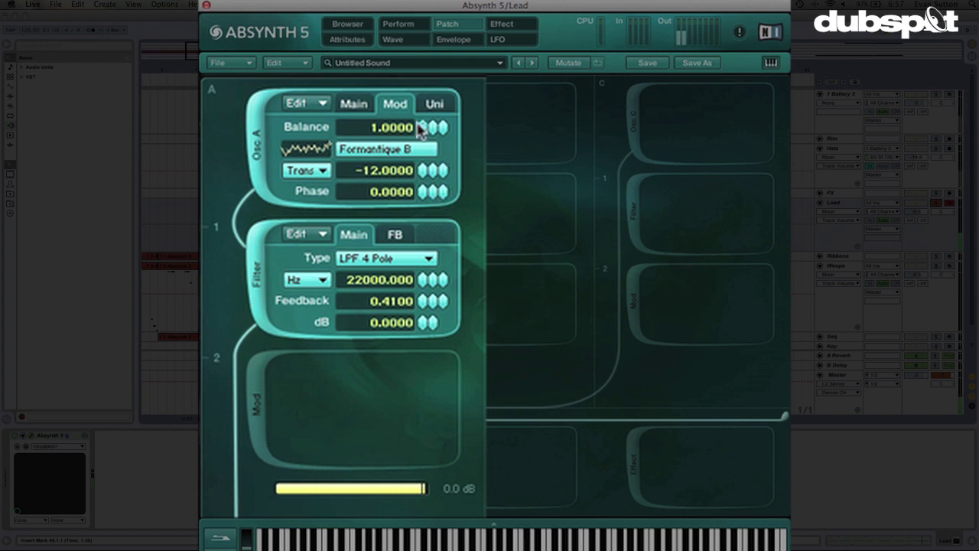
drag(421, 128, 417, 180)
drag(425, 124, 423, 132)
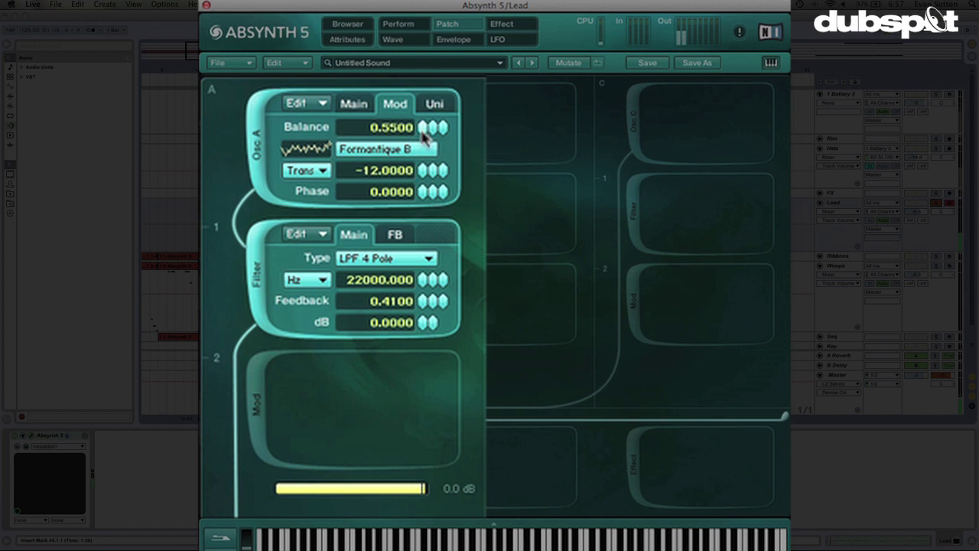
Step: Lower channel A's filter feedback to 0.30 and enable the Waveshaper module in the master section
drag(426, 315, 427, 323)
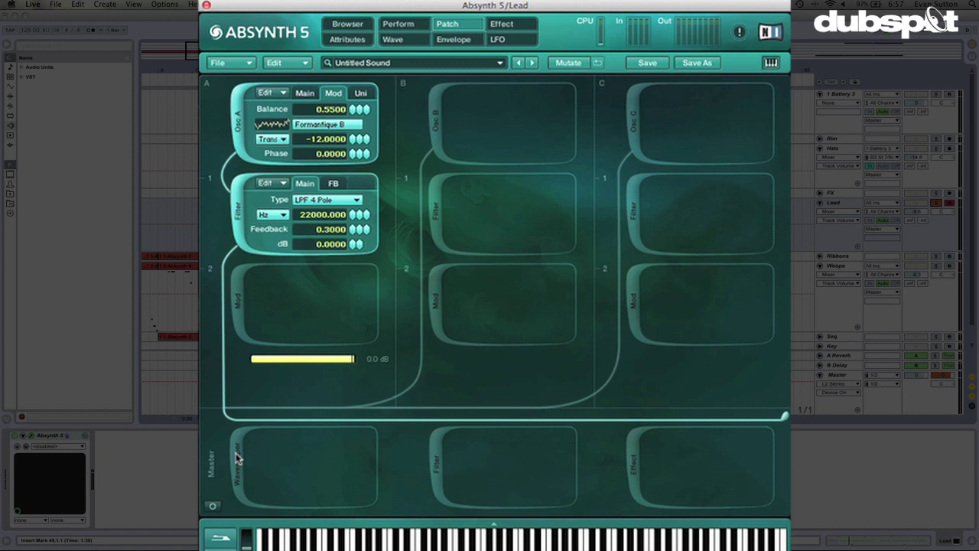
click(237, 457)
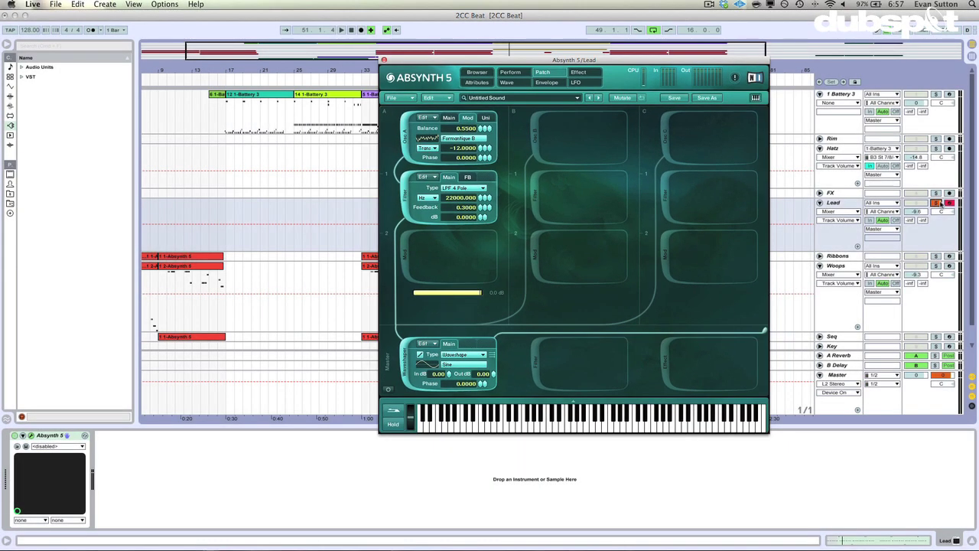
Step: Unsolo the Lead track and lower its volume to about -13.5 dB
click(939, 203)
drag(913, 211, 879, 237)
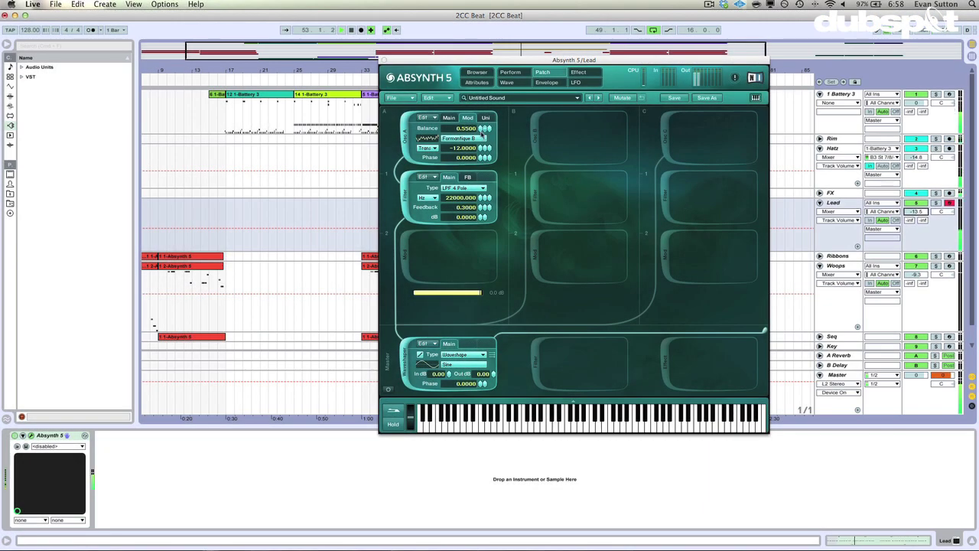
Step: Fine-tune Osc A's Mod balance to 0.51 and raise the filter feedback to 0.383
drag(481, 132, 481, 137)
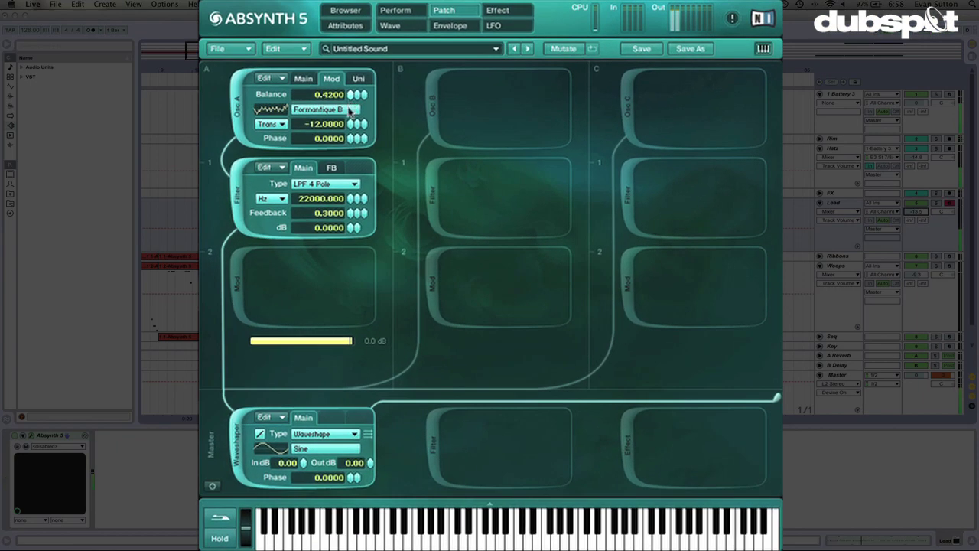
drag(349, 110, 351, 108)
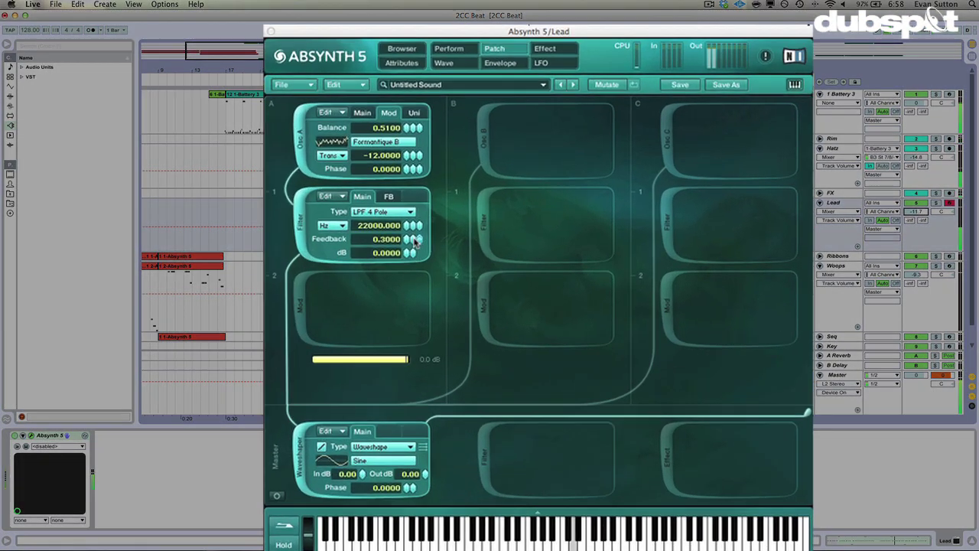
drag(487, 208, 489, 168)
drag(351, 201, 351, 197)
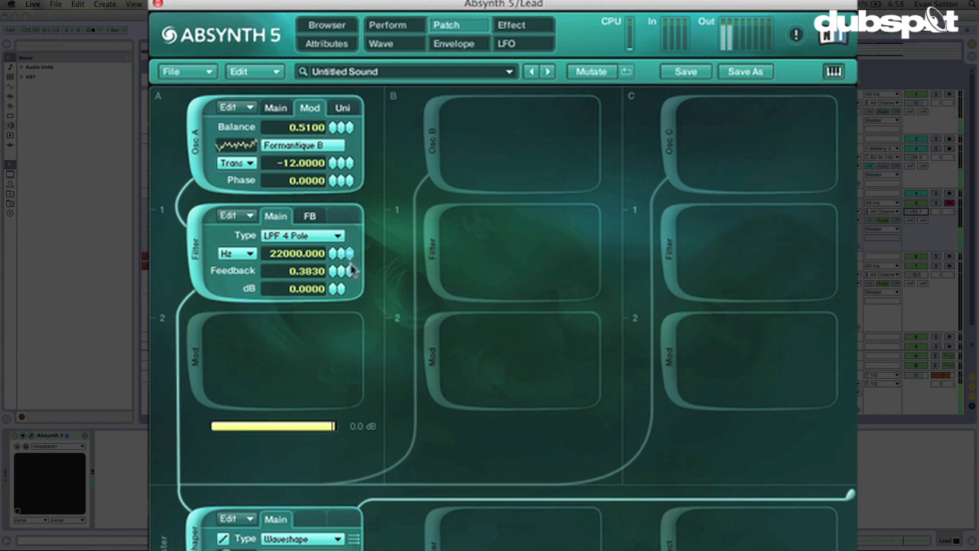
Step: Move the Filter A1 Freq envelope's decay point to about 0.164 seconds and 1020 Hz, with a slope of 0.635
click(455, 44)
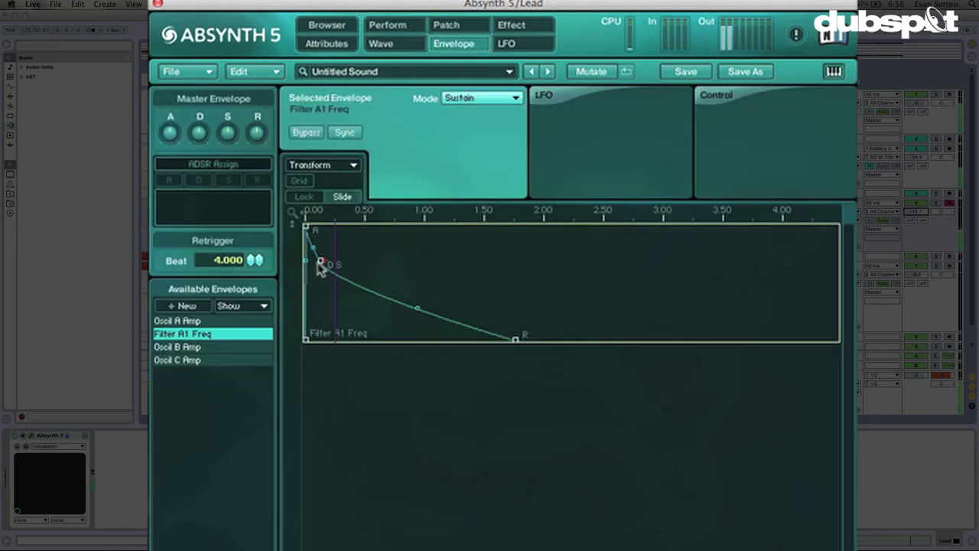
drag(321, 261, 325, 269)
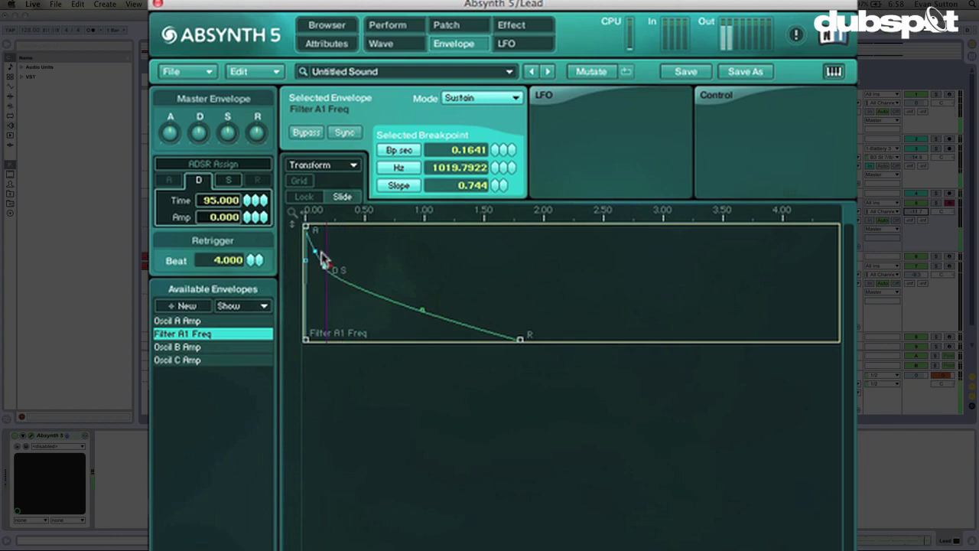
drag(314, 252, 315, 256)
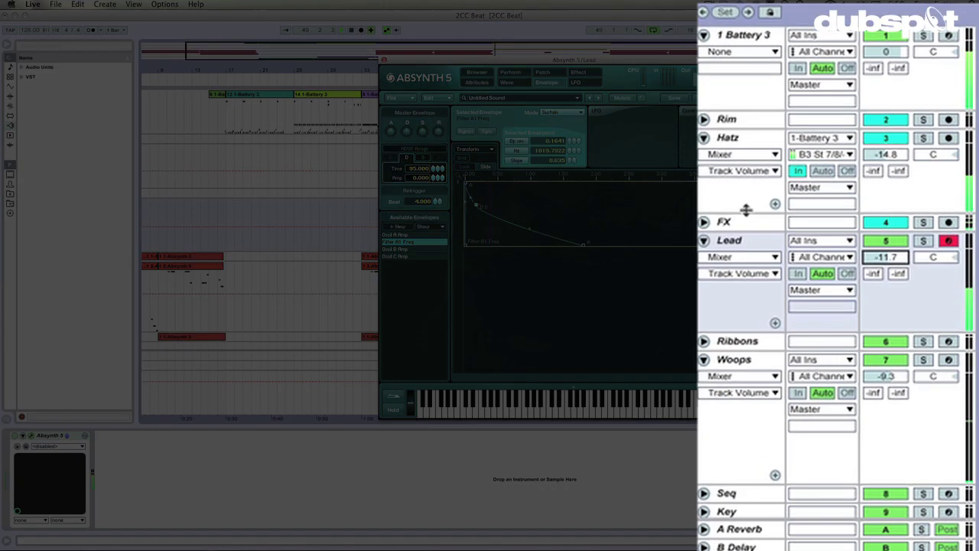
Step: Lower the Lead track's volume to -12.0 dB and fine-tune the filter envelope's decay point to about 0.164 seconds and 953 Hz
drag(902, 256, 902, 263)
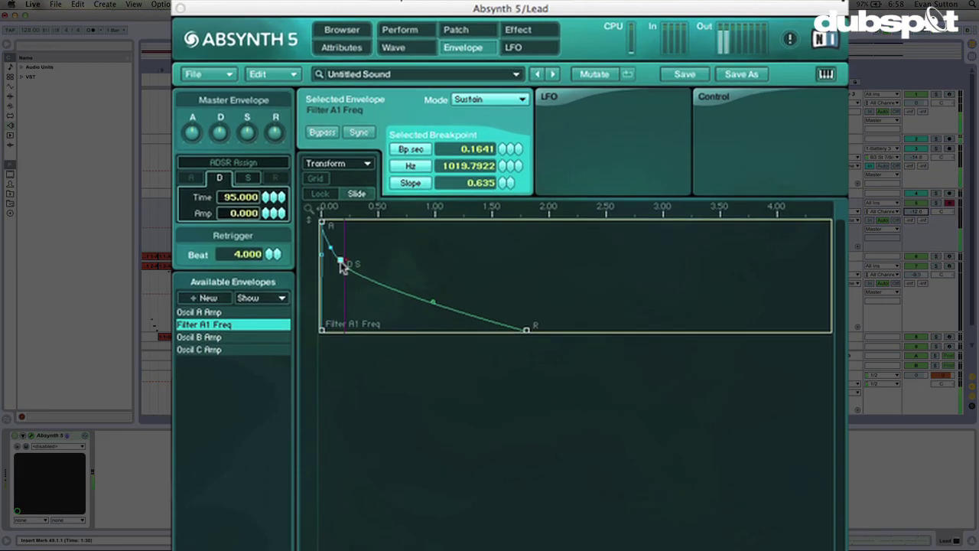
drag(477, 206, 479, 215)
drag(331, 286, 328, 274)
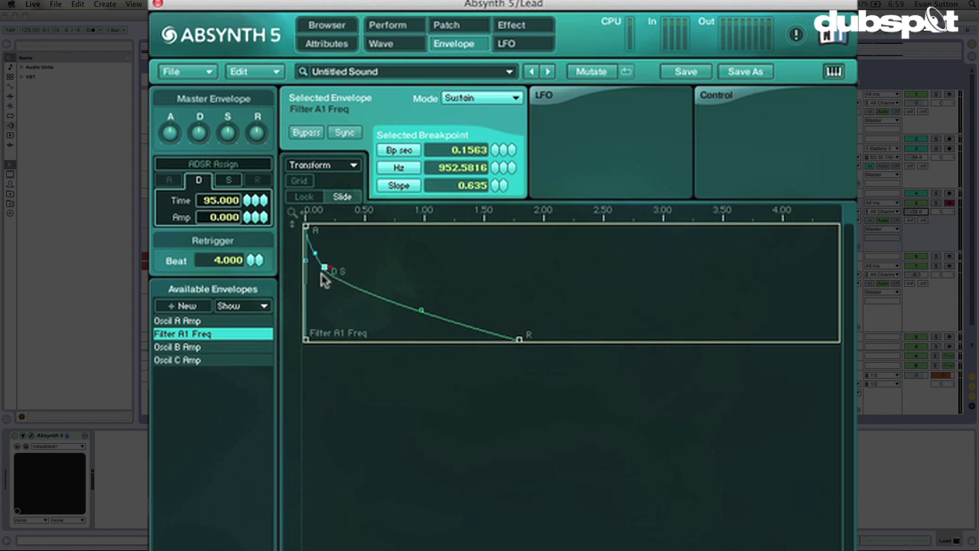
drag(327, 276, 328, 277)
Step: Assign the filter envelope's Time Macro to Modwheel: CC1 with a Time Scale of 51
click(728, 102)
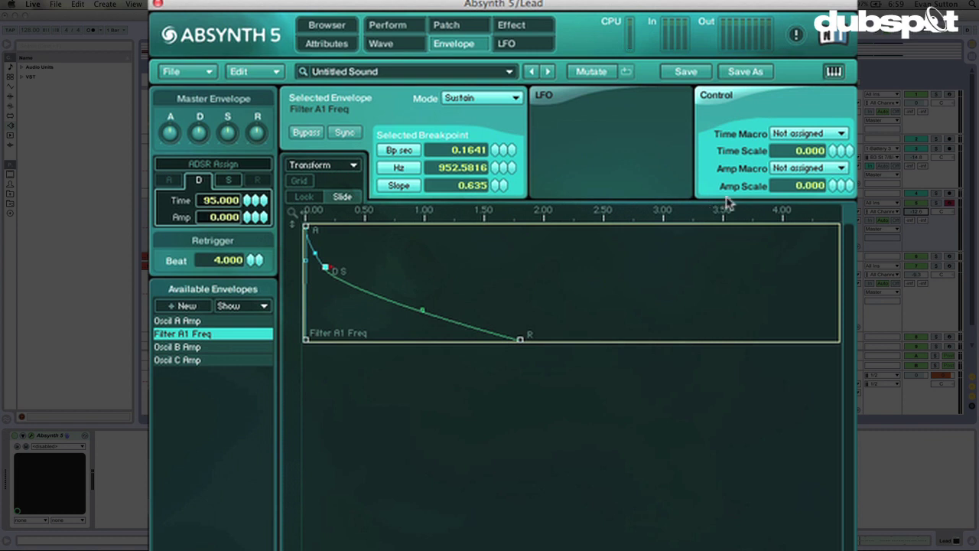
click(786, 135)
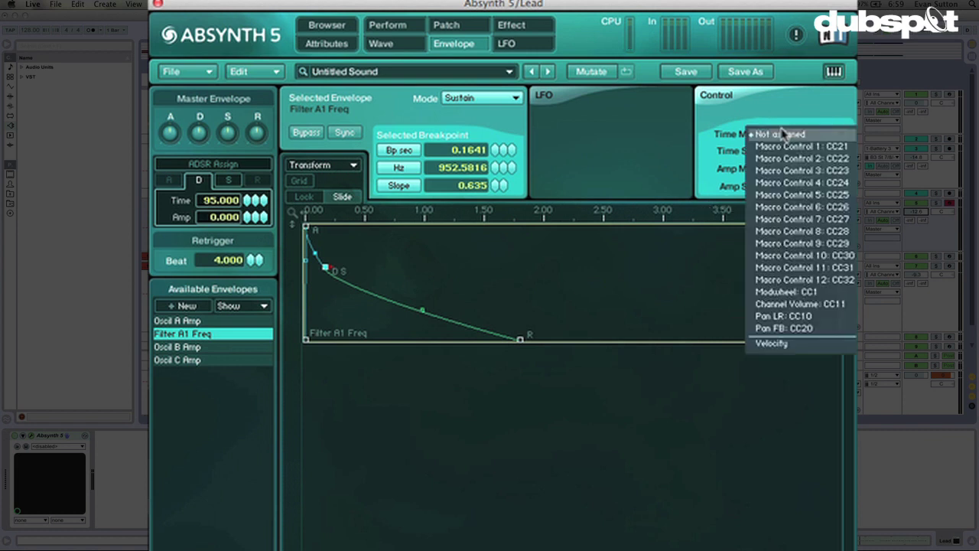
click(786, 292)
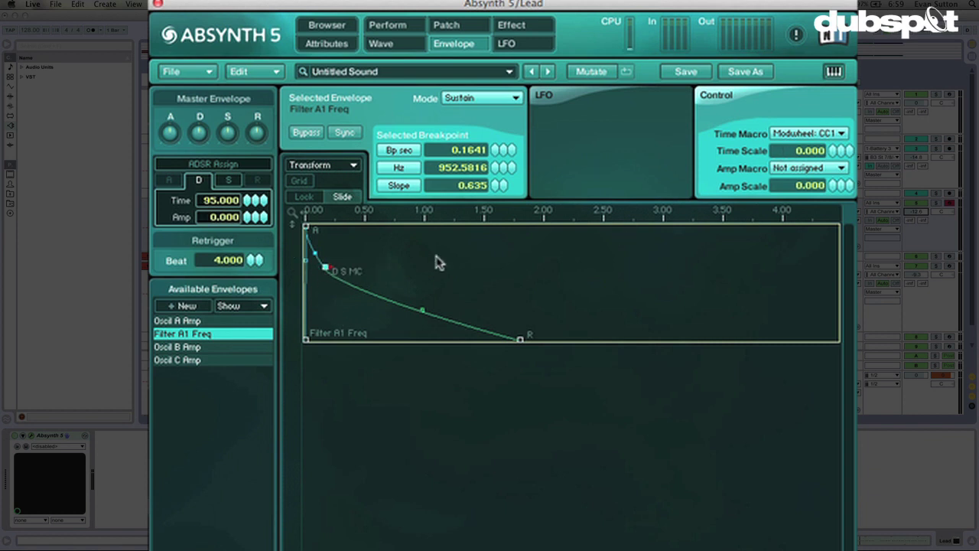
drag(837, 132, 837, 129)
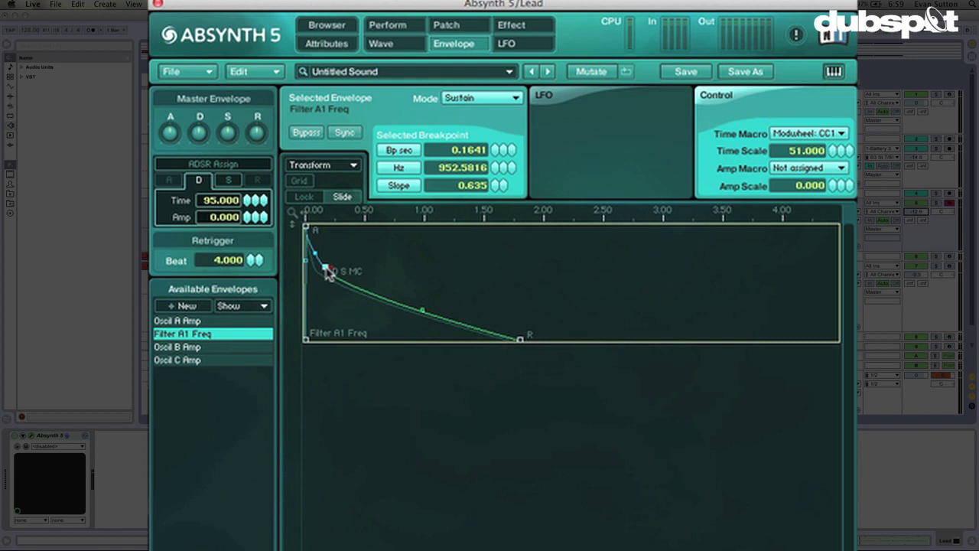
Step: Lengthen the filter envelope's decay to about 0.445 seconds at about 1020 Hz and reduce the Time Scale to 38
drag(325, 269, 359, 266)
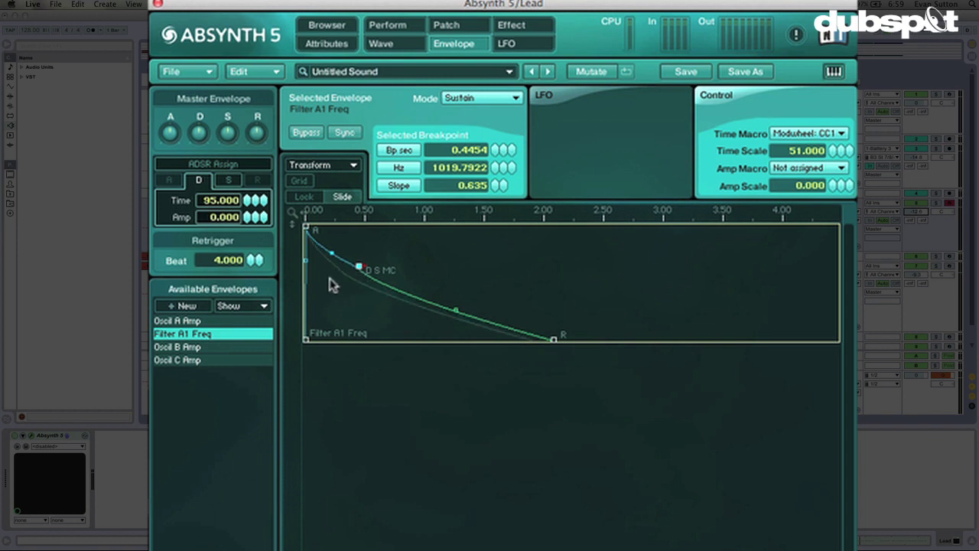
click(836, 153)
click(836, 152)
drag(836, 150, 832, 171)
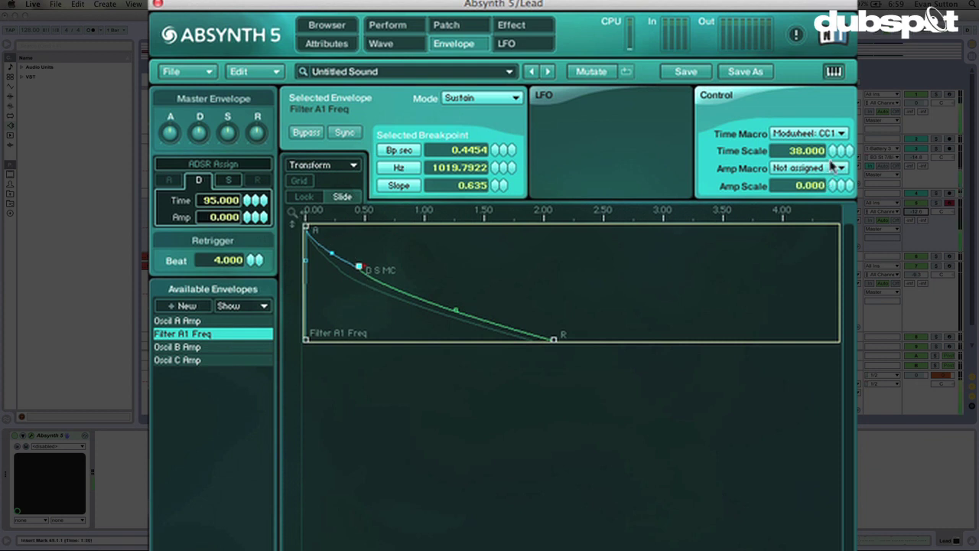
Step: Solo the Lead track and raise the filter envelope's modwheel Time Scale to 76
click(937, 204)
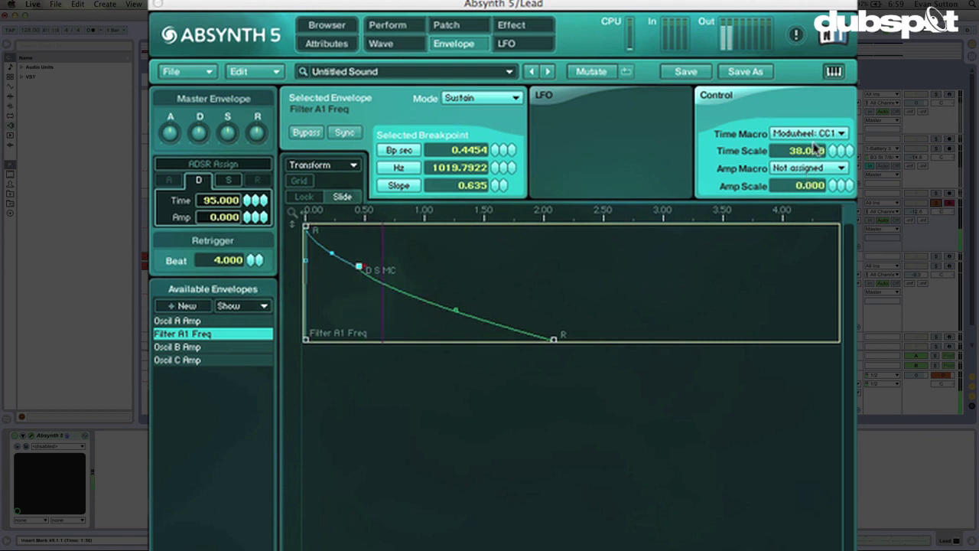
drag(832, 149, 836, 123)
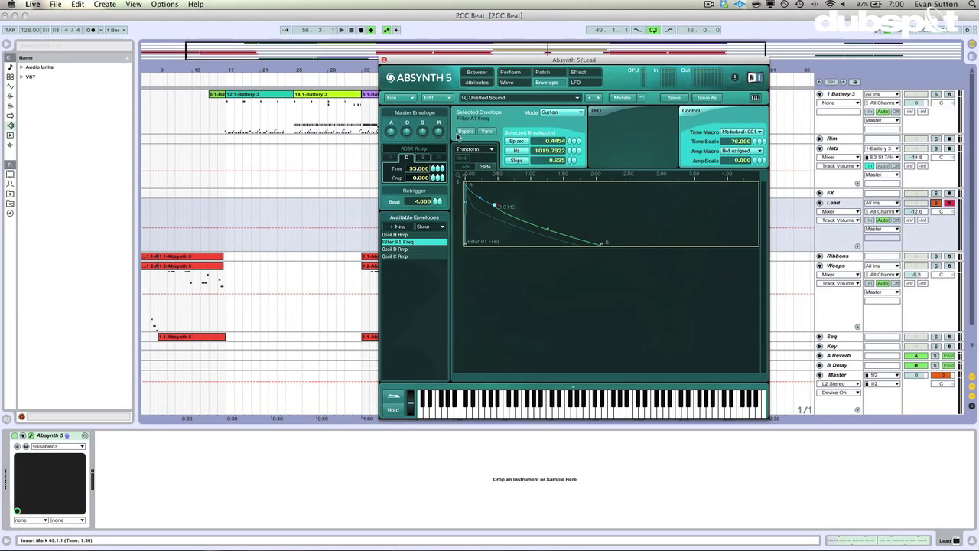
Step: Return playback to bar 49 and record a modwheel pass onto the Lead track with the Absynth 5 editor open
click(384, 60)
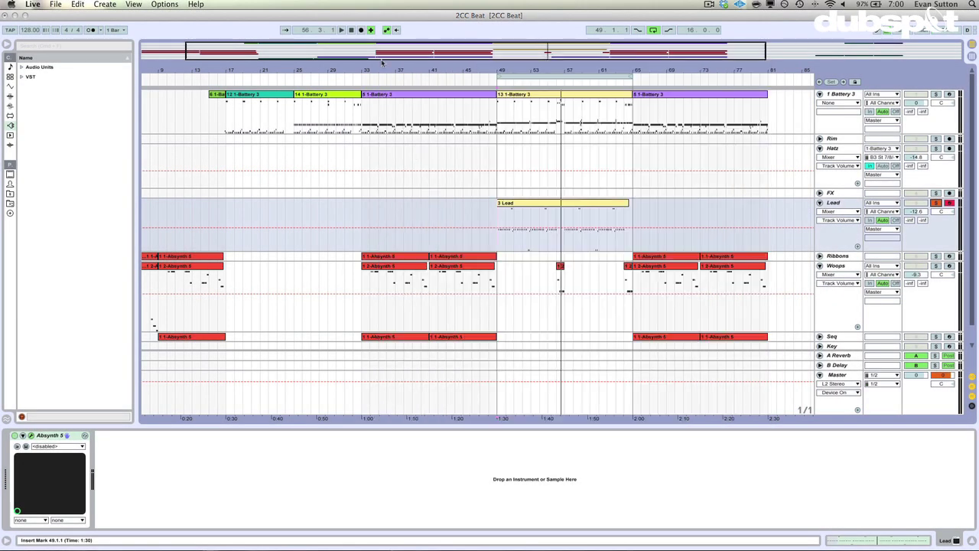
key(space)
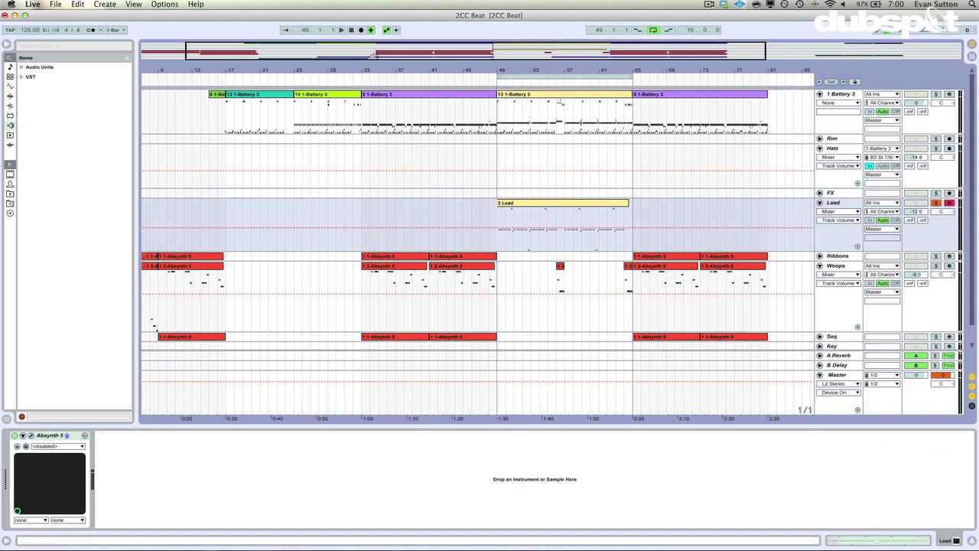
click(31, 436)
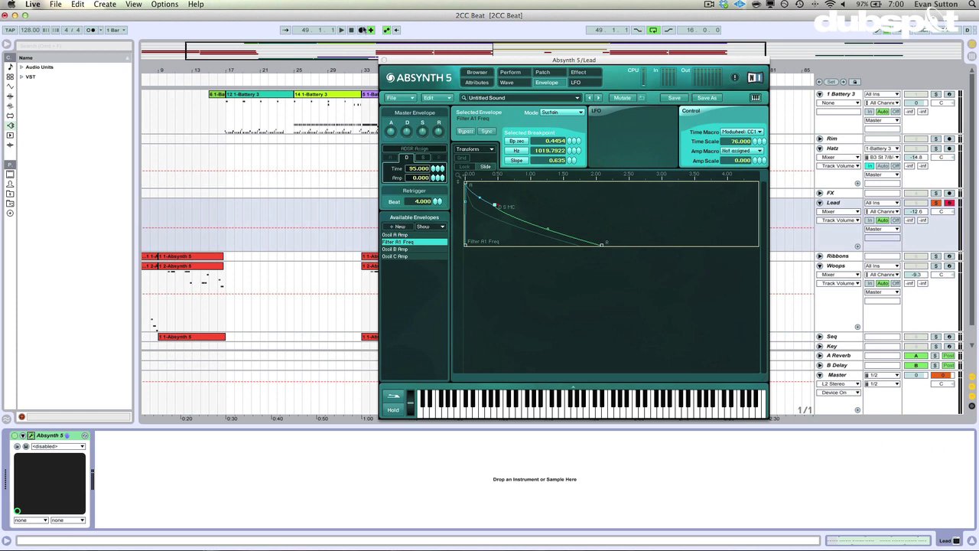
click(361, 30)
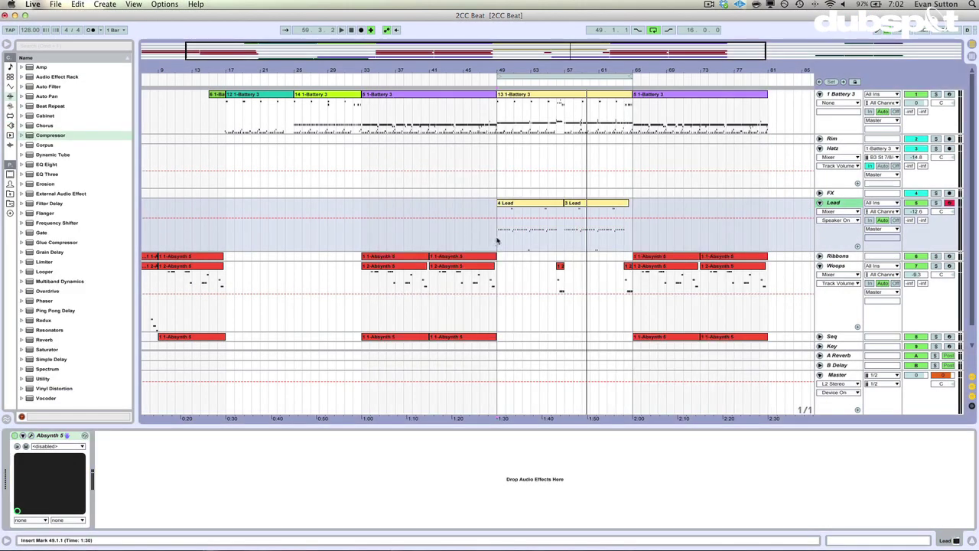
Step: Play the full arrangement from bar 49 to hear the recorded lead with the other tracks
key(space)
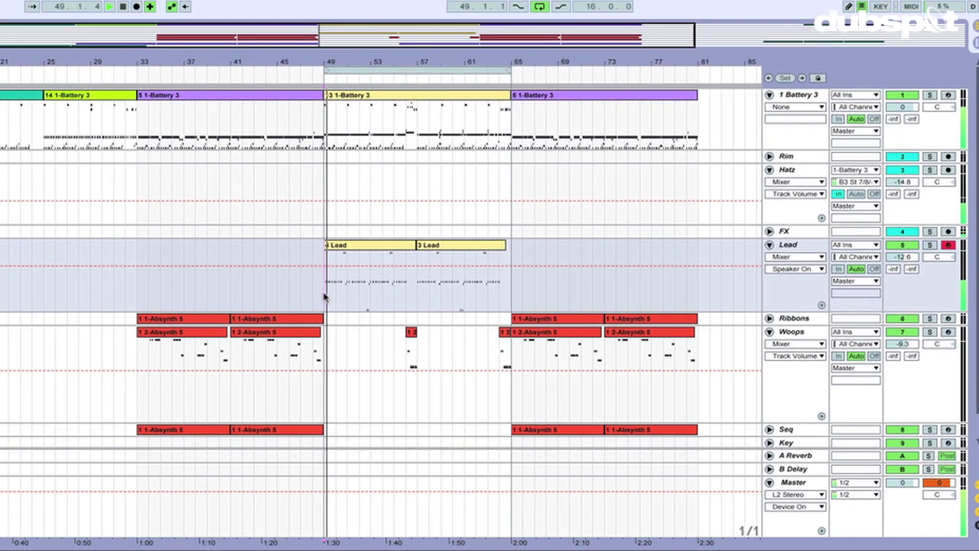
key(space)
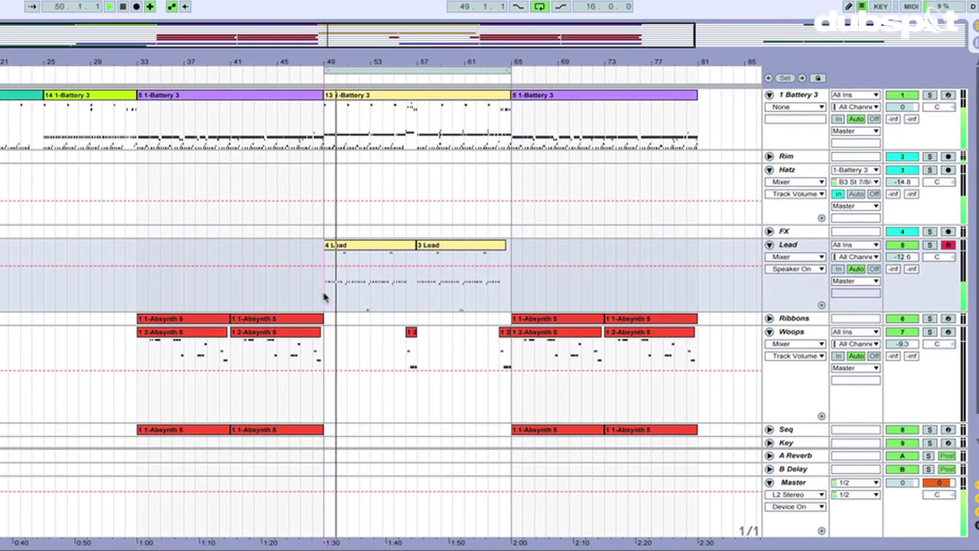